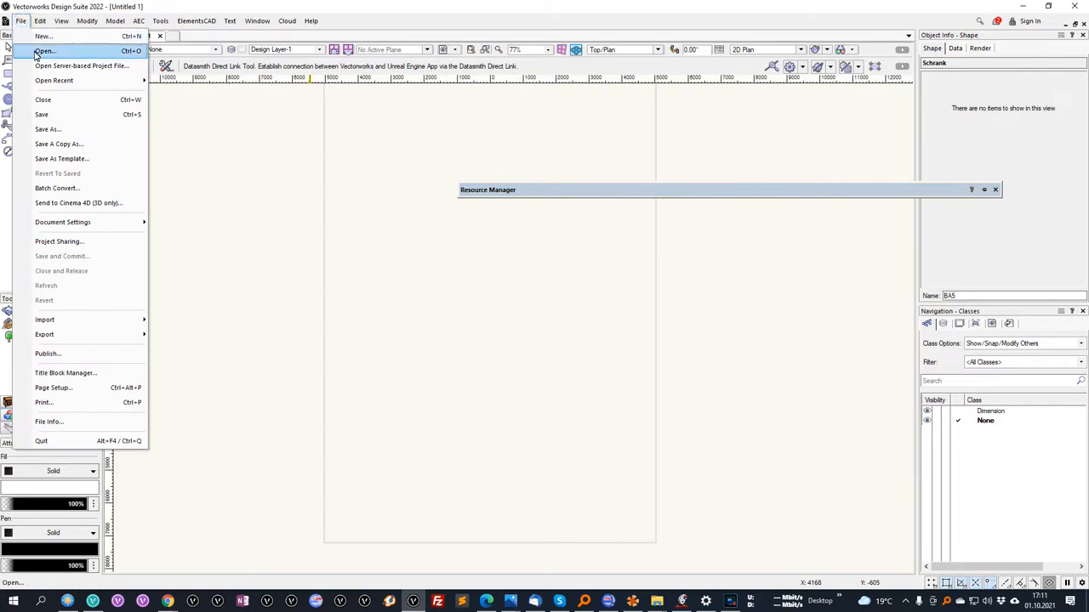
# - Open Küche Vector Day.vwx and set the tall open cabinet's Segment Mitte Oben shelf number and distance to 1 200
pyautogui.doubleClick(467, 244)
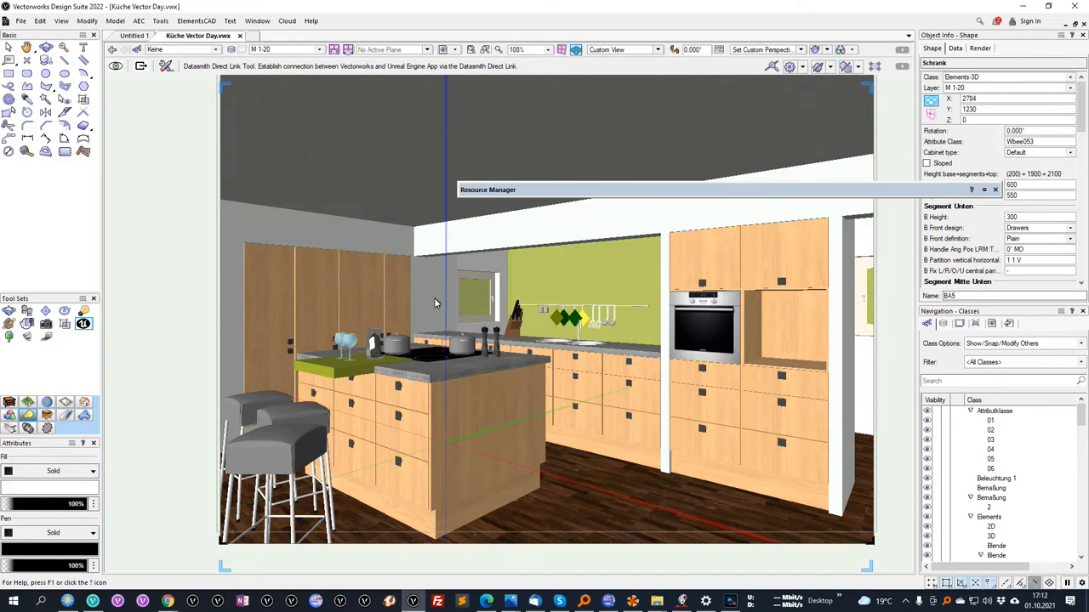
pyautogui.press('x')
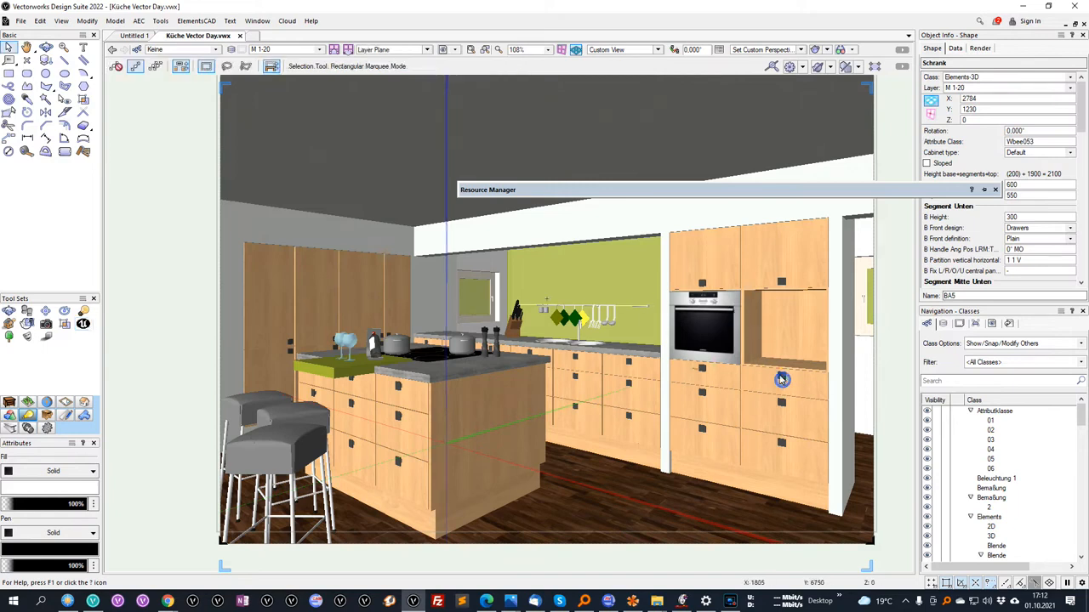
pyautogui.moveTo(1076, 113); pyautogui.dragTo(1086, 183)
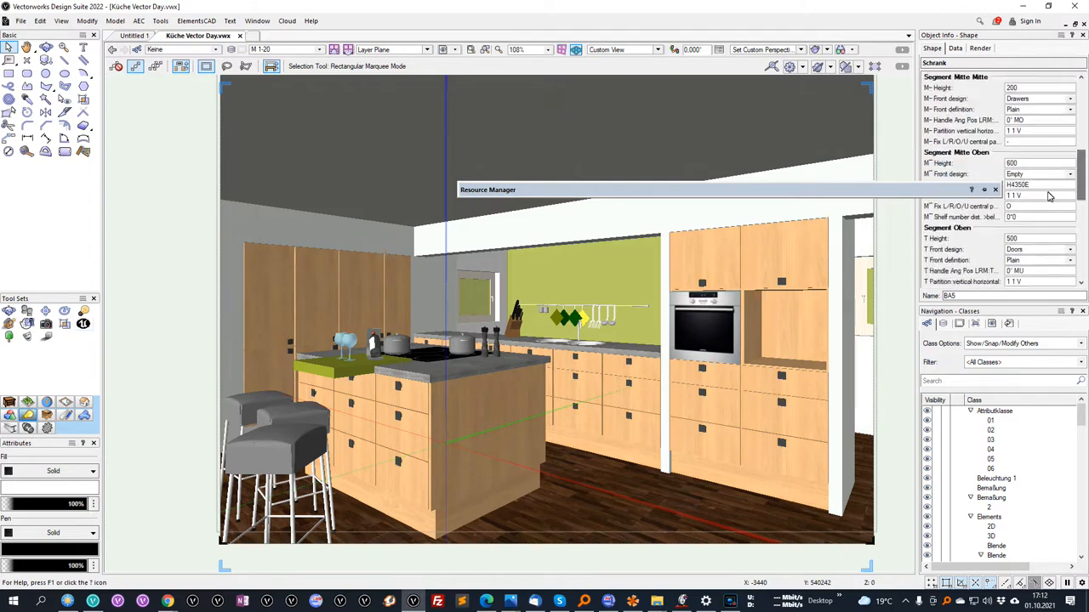
pyautogui.click(1023, 218)
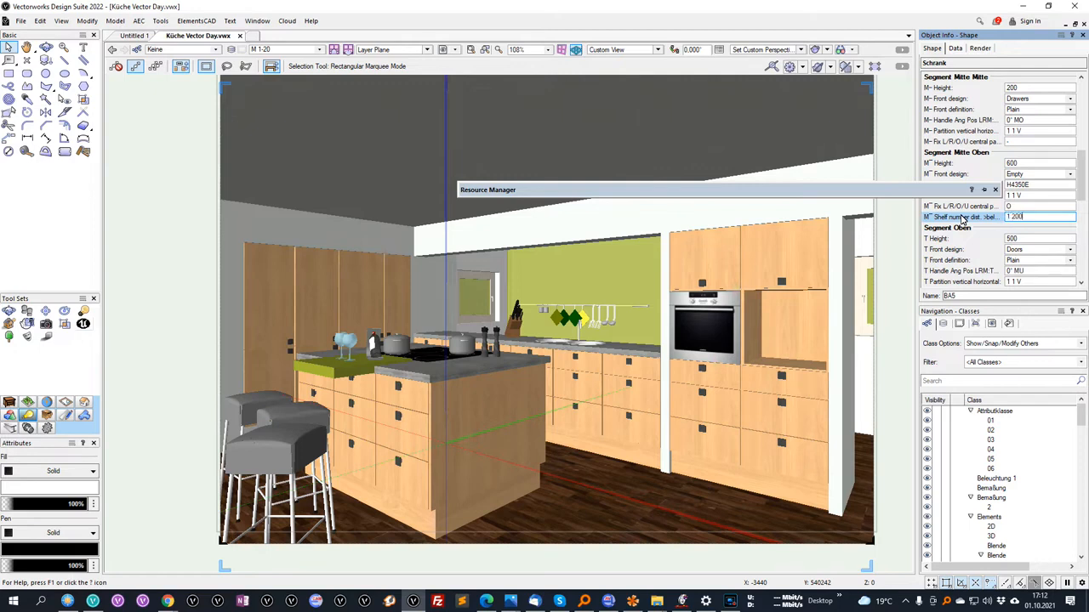
pyautogui.press('Return')
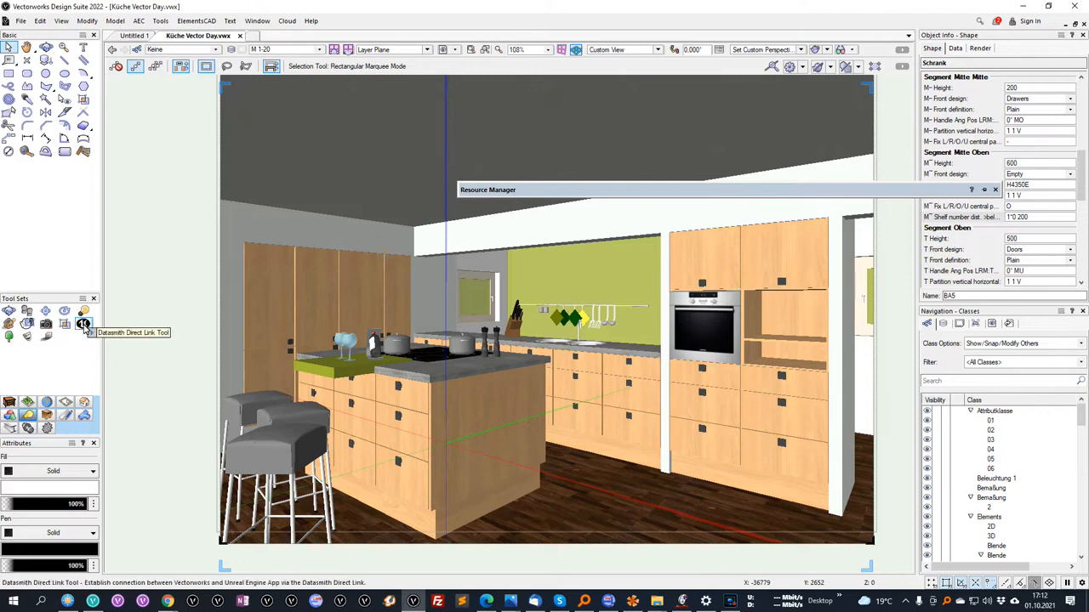
# - Send the kitchen model through the Datasmith Direct Link and start Twinmotion 2021.1
pyautogui.click(83, 324)
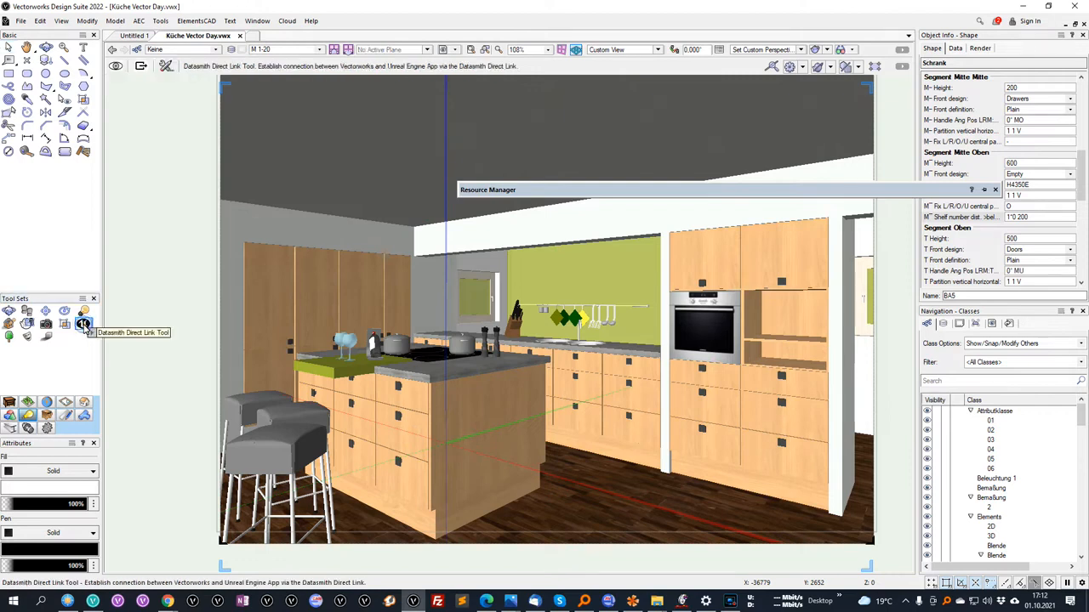
pyautogui.click(116, 67)
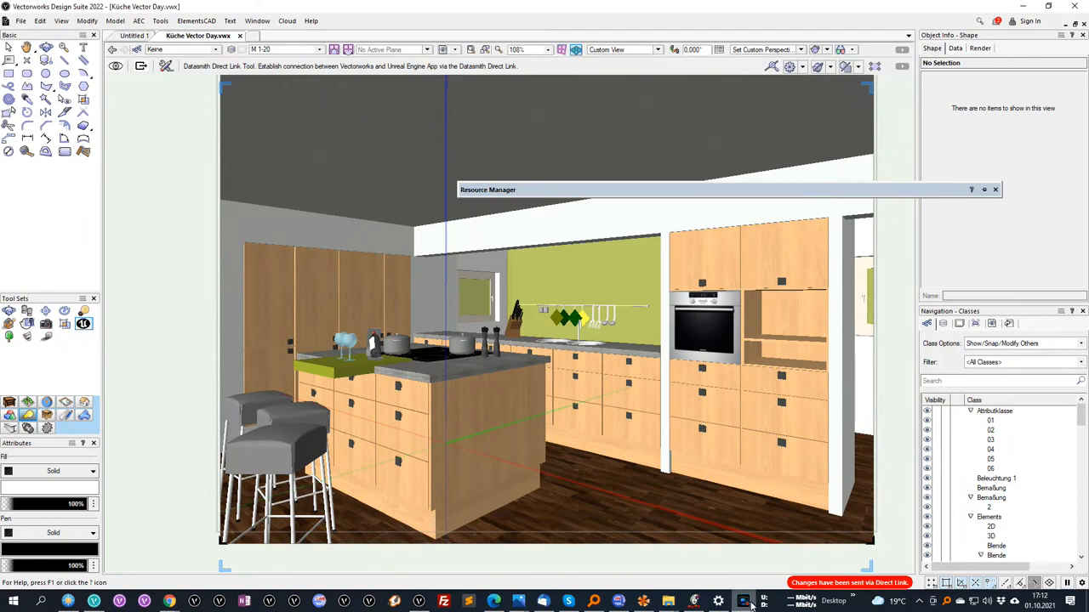
pyautogui.click(853, 602)
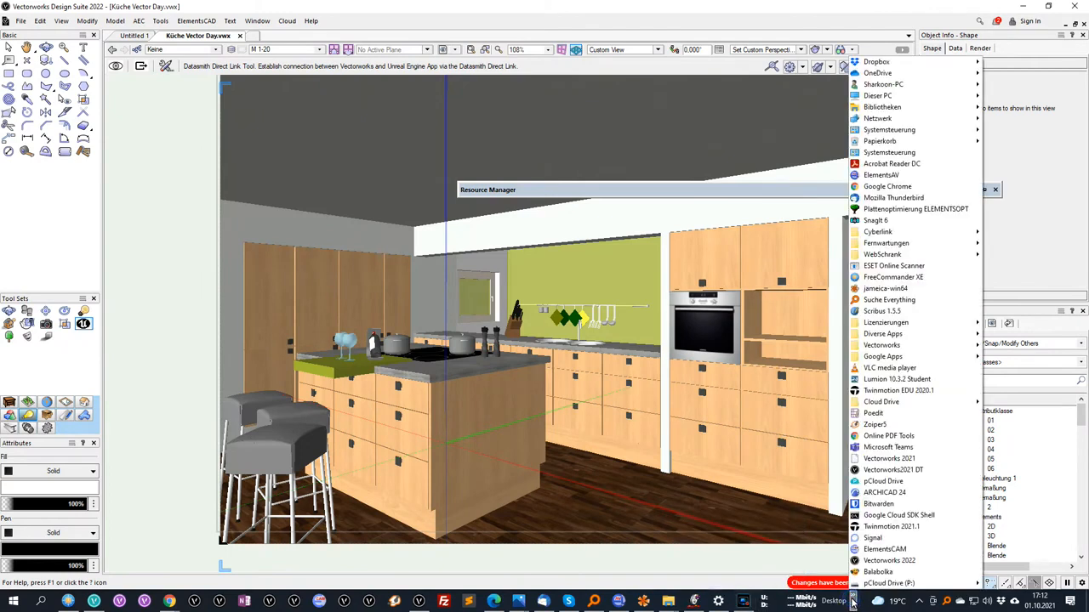
pyautogui.click(884, 527)
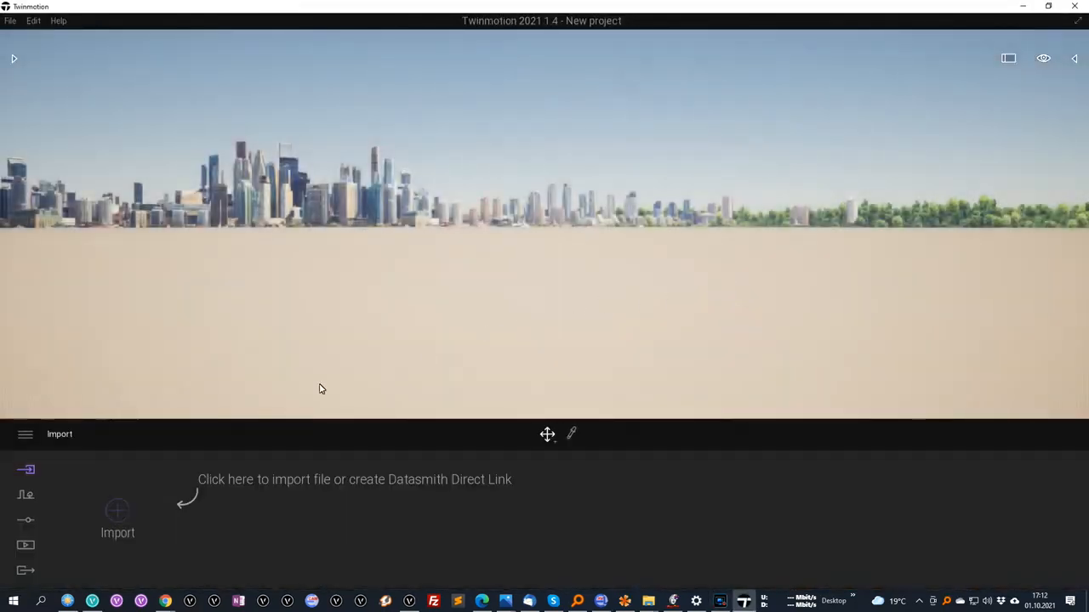
# - Import the direct link source Vectorworks2022 - Kuche_Vector_Day_DDL_ and choose its collapse option
pyautogui.click(116, 511)
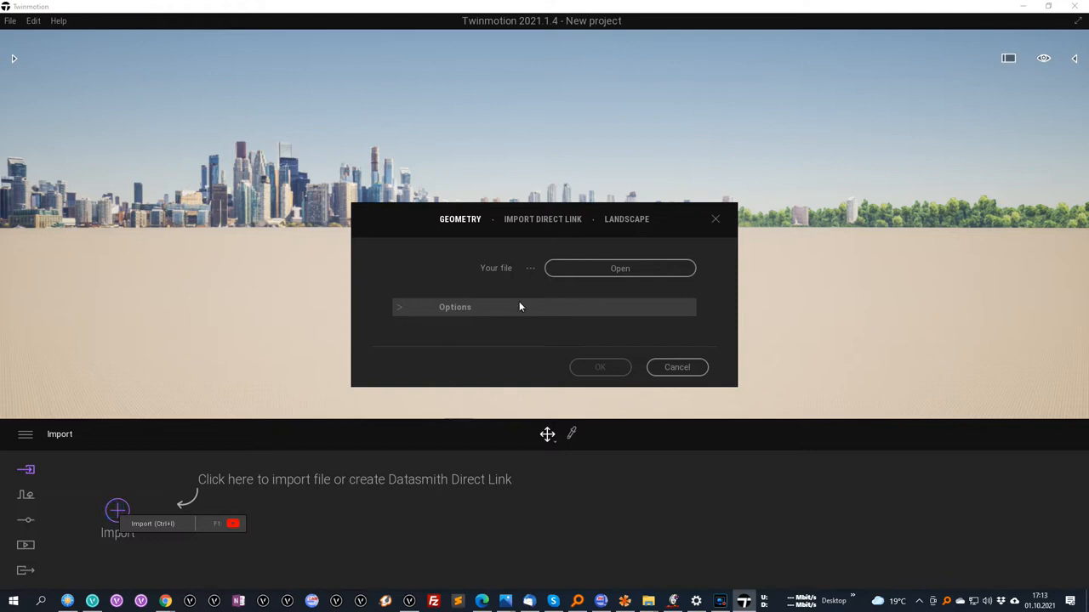
pyautogui.click(563, 219)
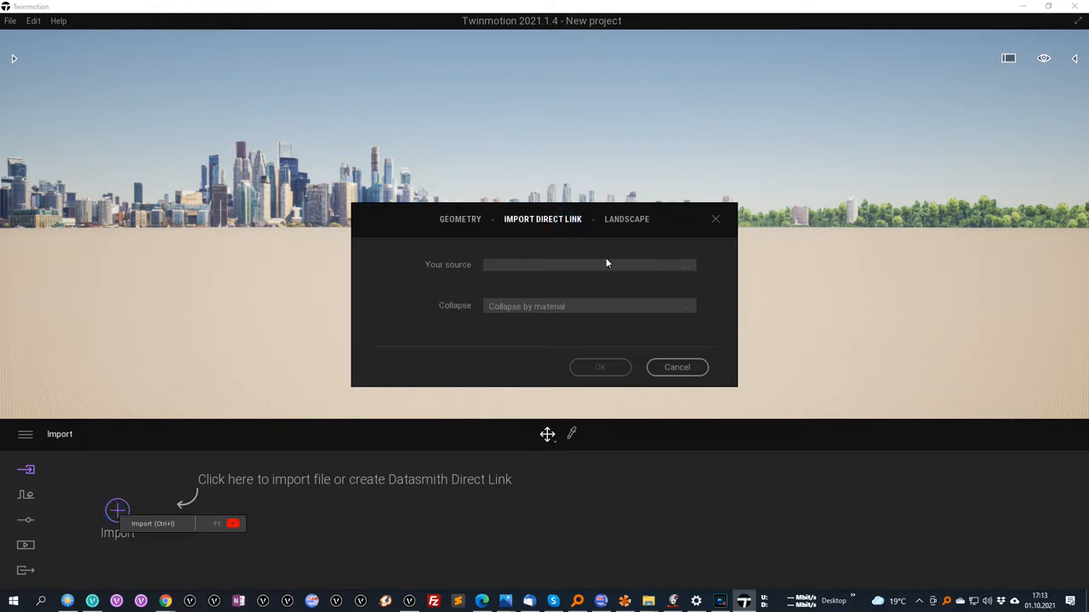
pyautogui.click(685, 266)
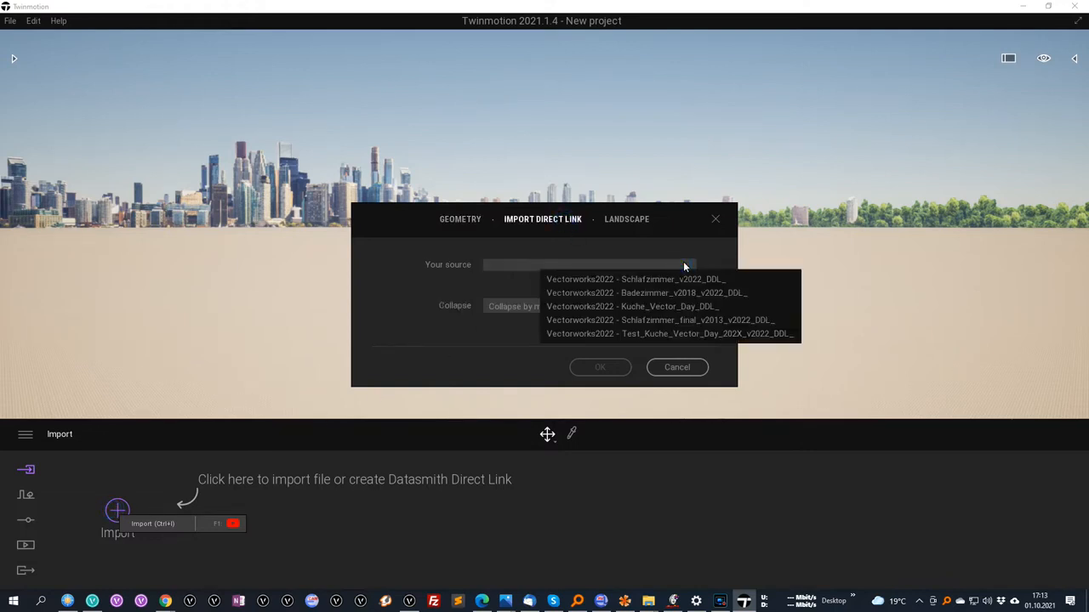
pyautogui.click(693, 260)
pyautogui.click(686, 265)
pyautogui.click(685, 306)
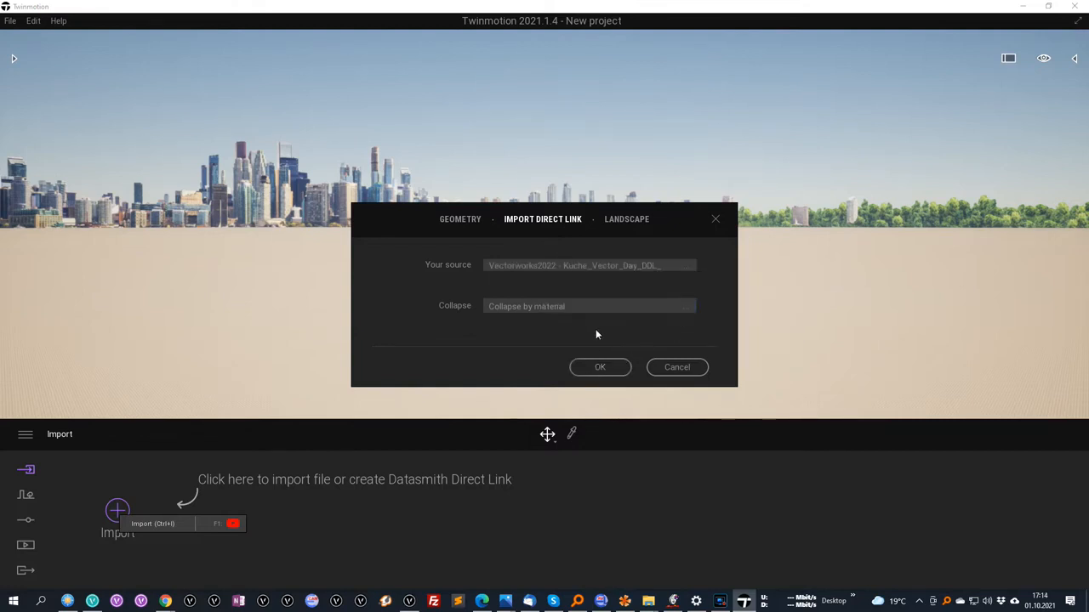
pyautogui.click(600, 310)
pyautogui.click(656, 318)
pyautogui.click(607, 367)
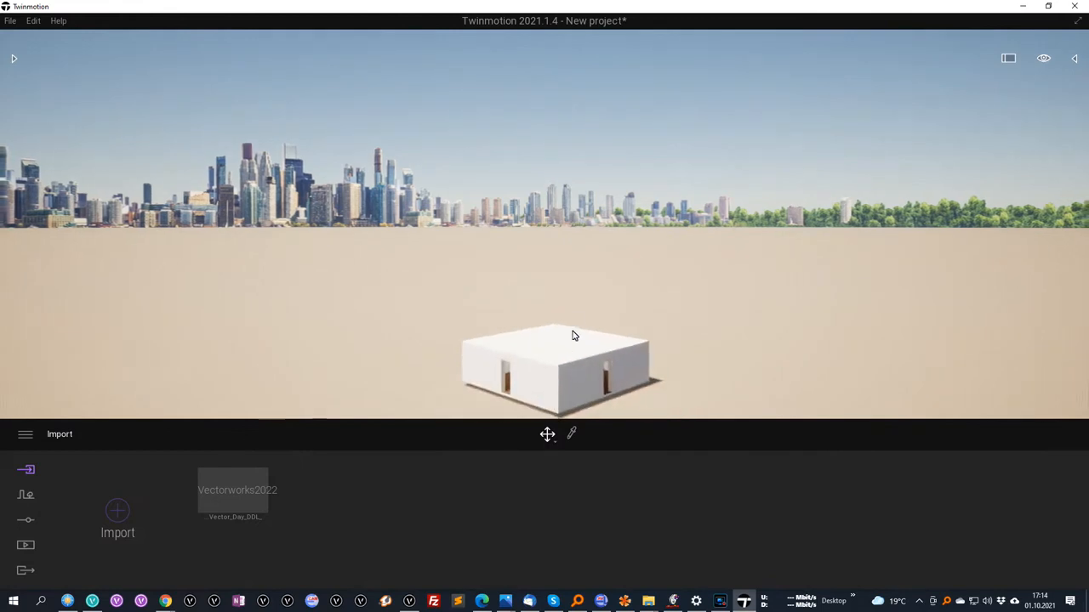
# - Examine the imported building from outside and its kitchen interior, including the open shelf cabinet beside the oven
pyautogui.click(573, 383)
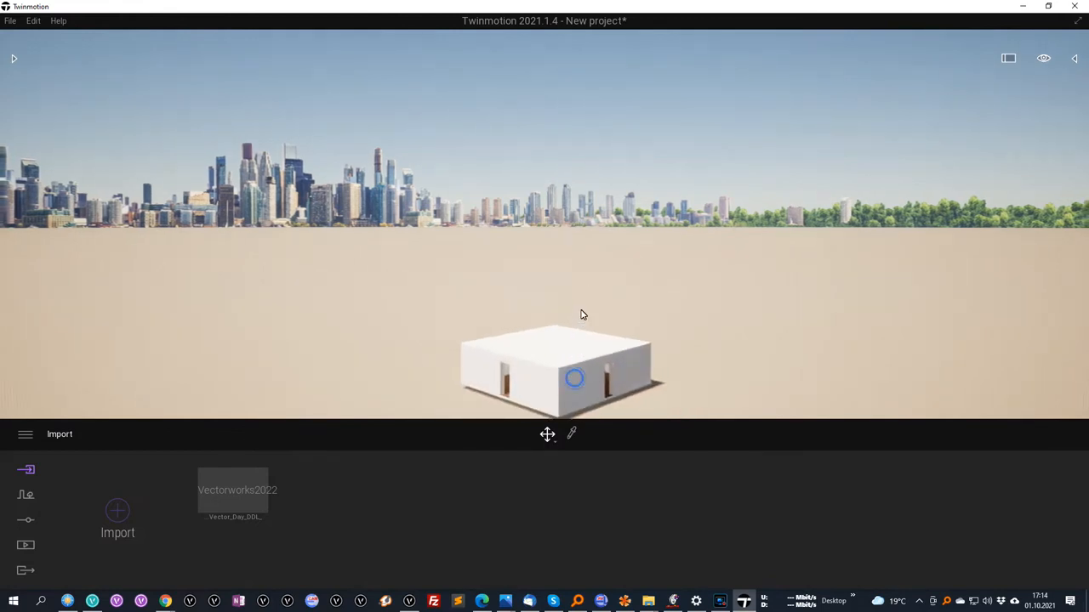
pyautogui.press('f')
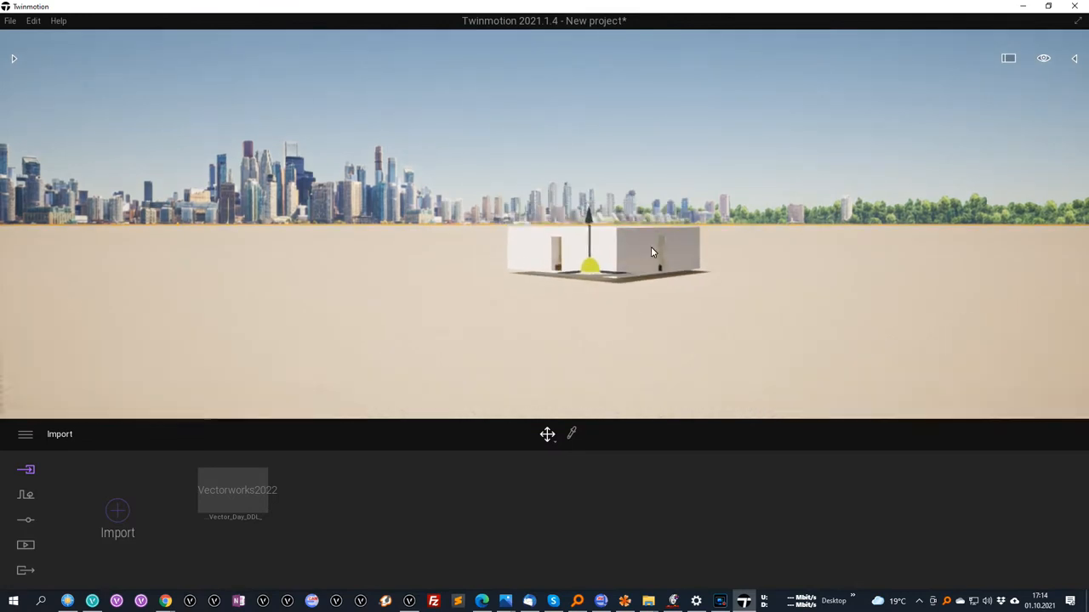
pyautogui.scroll(5, 651, 247)
pyautogui.scroll(5, 797, 302)
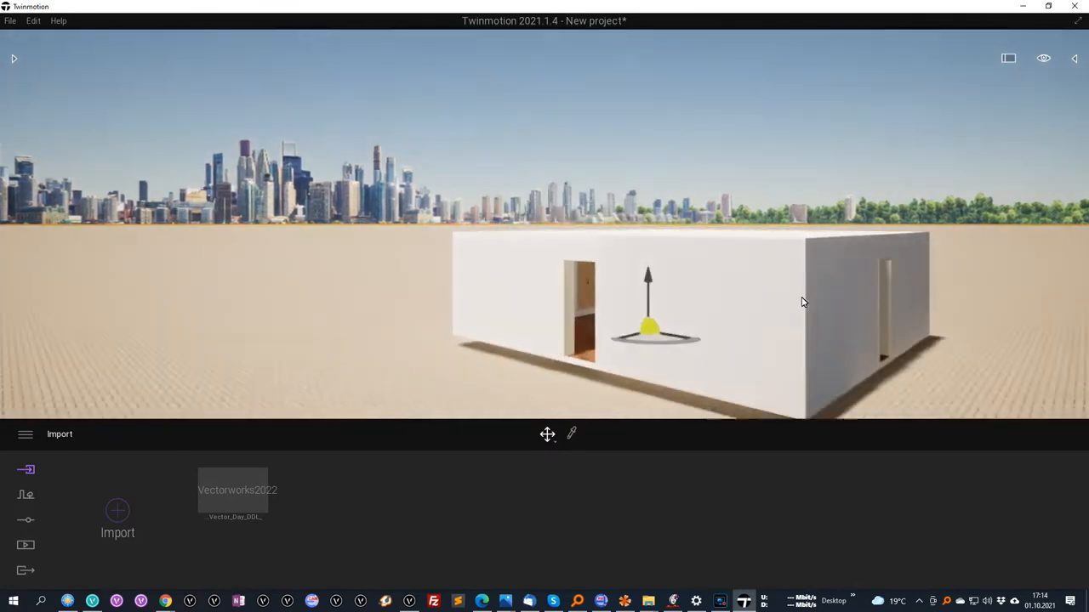
pyautogui.scroll(8, 795, 303)
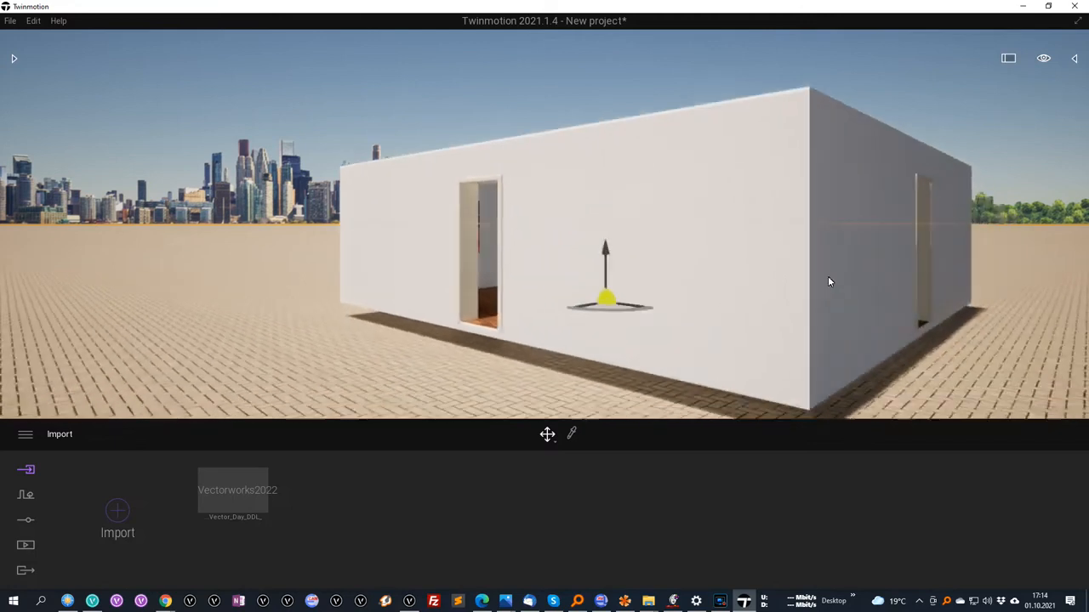
pyautogui.scroll(3, 845, 226)
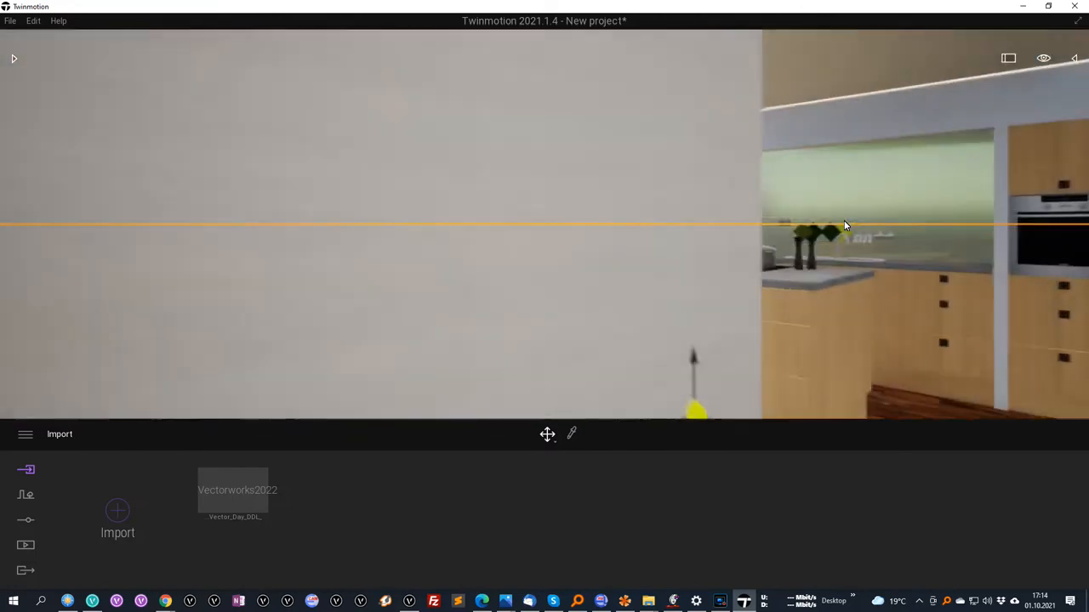
pyautogui.scroll(-3, 839, 227)
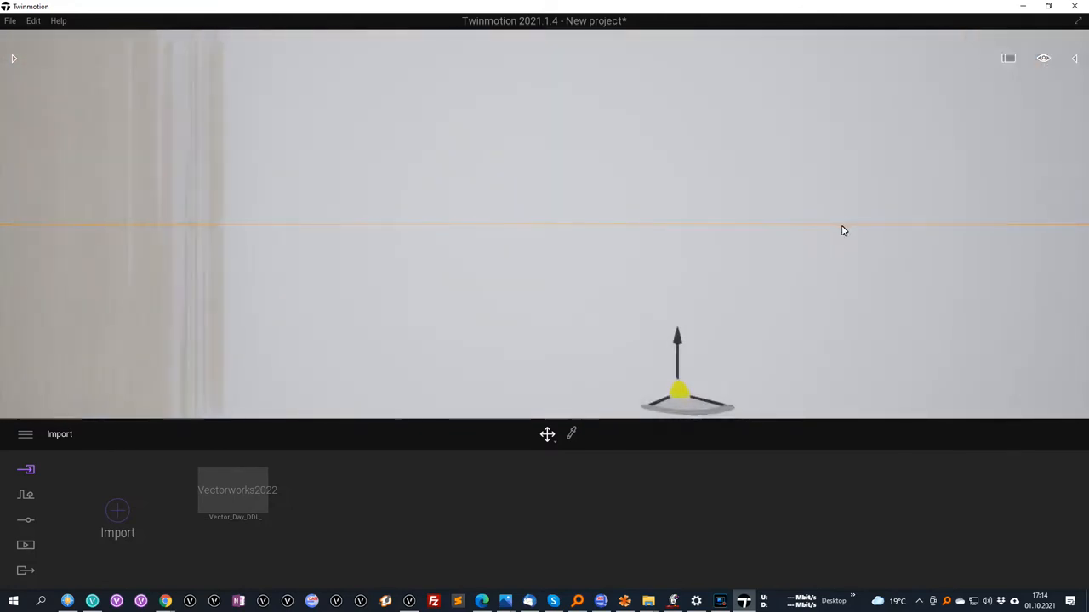
pyautogui.scroll(3, 840, 228)
pyautogui.moveTo(933, 261); pyautogui.dragTo(933, 260, button='right')
pyautogui.moveTo(1018, 260); pyautogui.dragTo(1023, 256, button='middle')
pyautogui.scroll(-2, 1023, 260)
pyautogui.scroll(-3, 1023, 264)
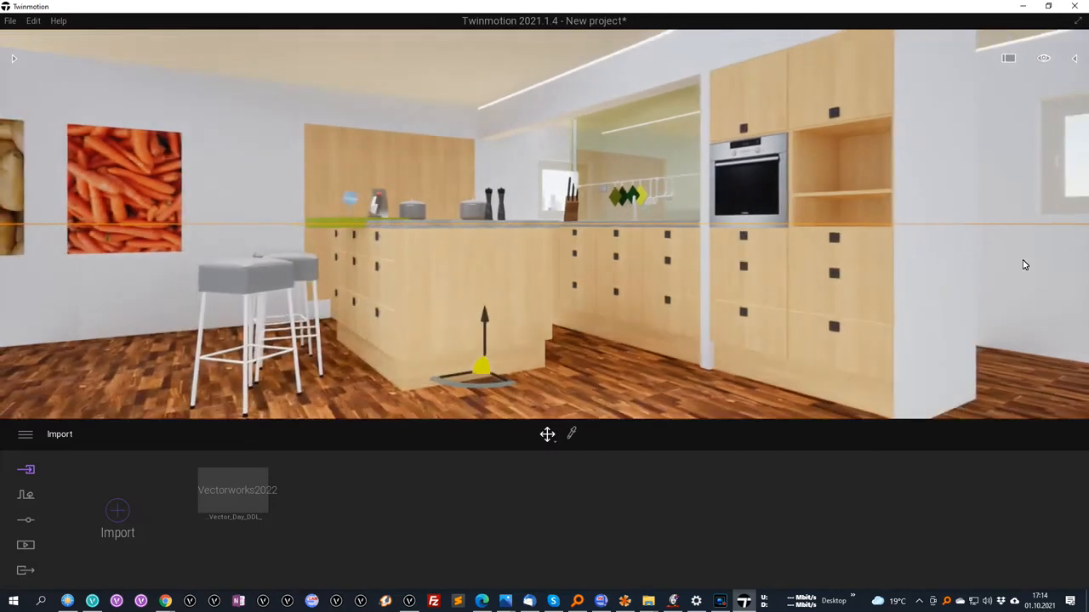
pyautogui.click(938, 288)
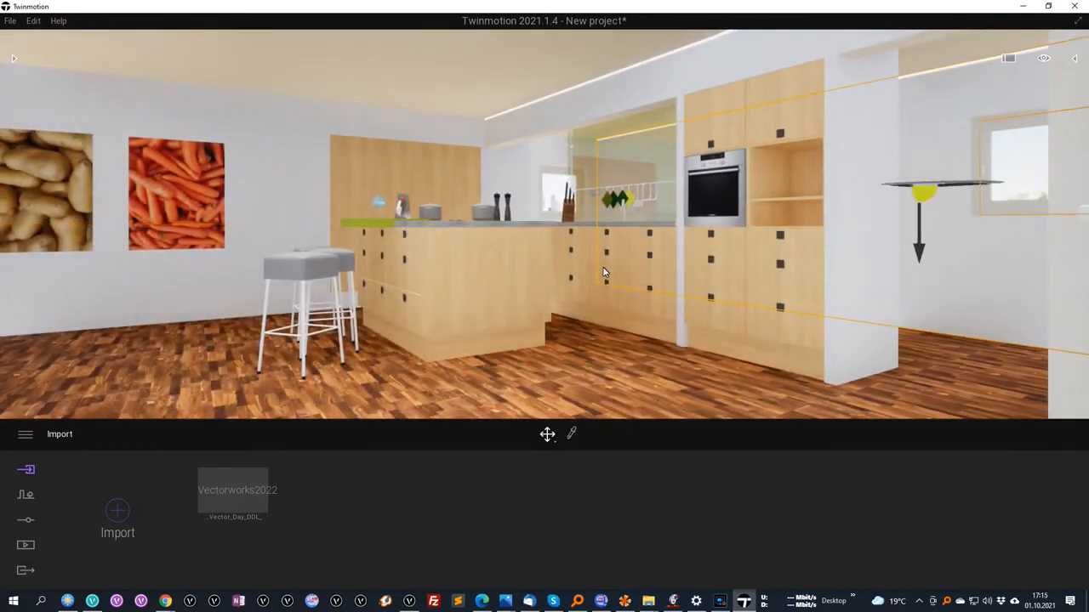
# - Create a still image of the kitchen interior, then return to the imported direct link with a closer view of the cabinets
pyautogui.click(26, 545)
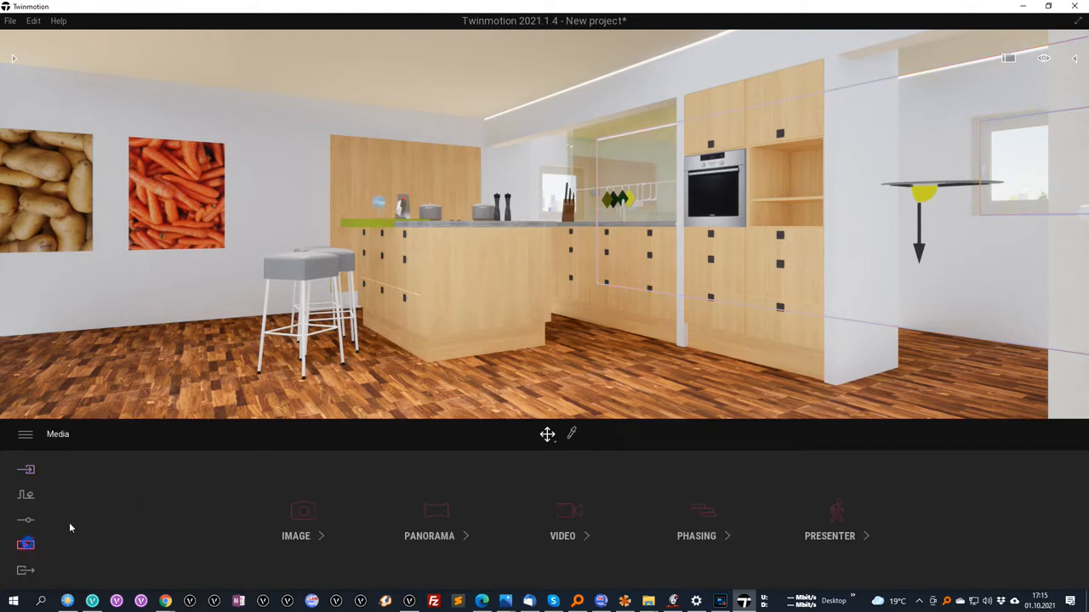
pyautogui.click(296, 515)
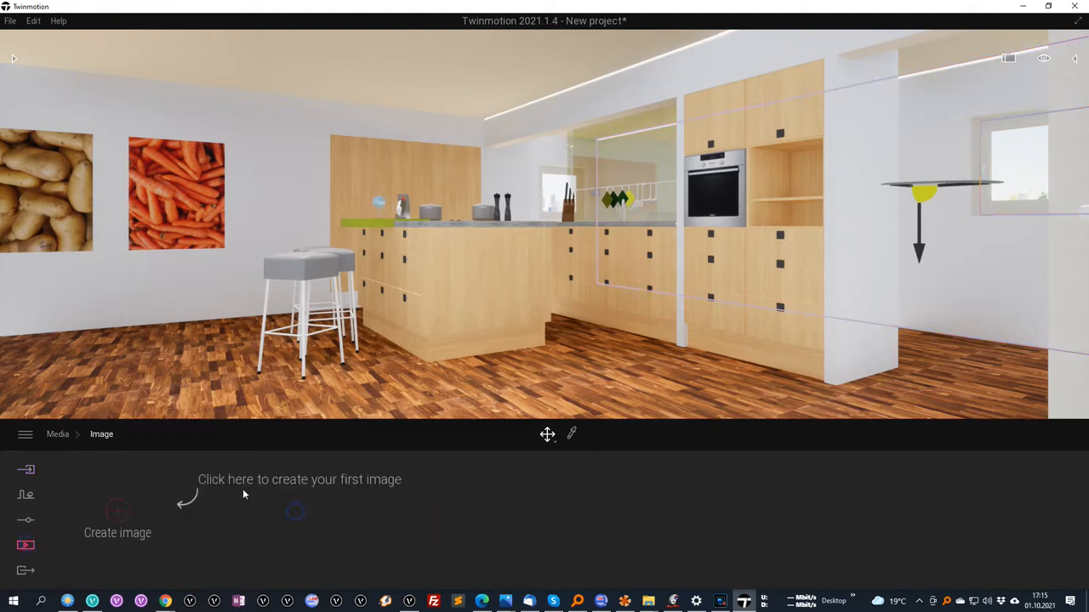
pyautogui.click(118, 510)
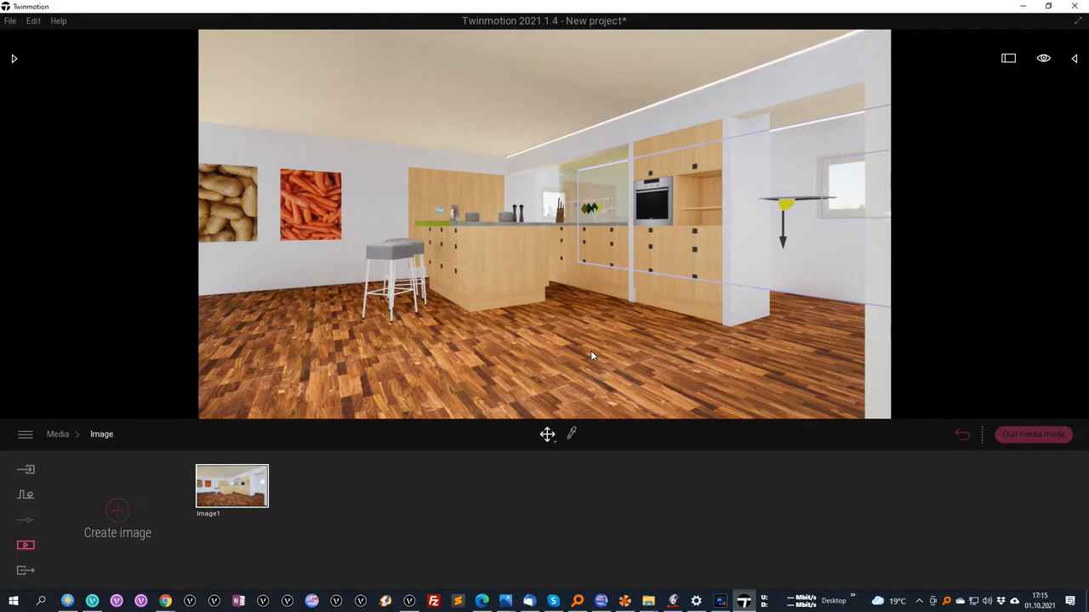
pyautogui.click(483, 348)
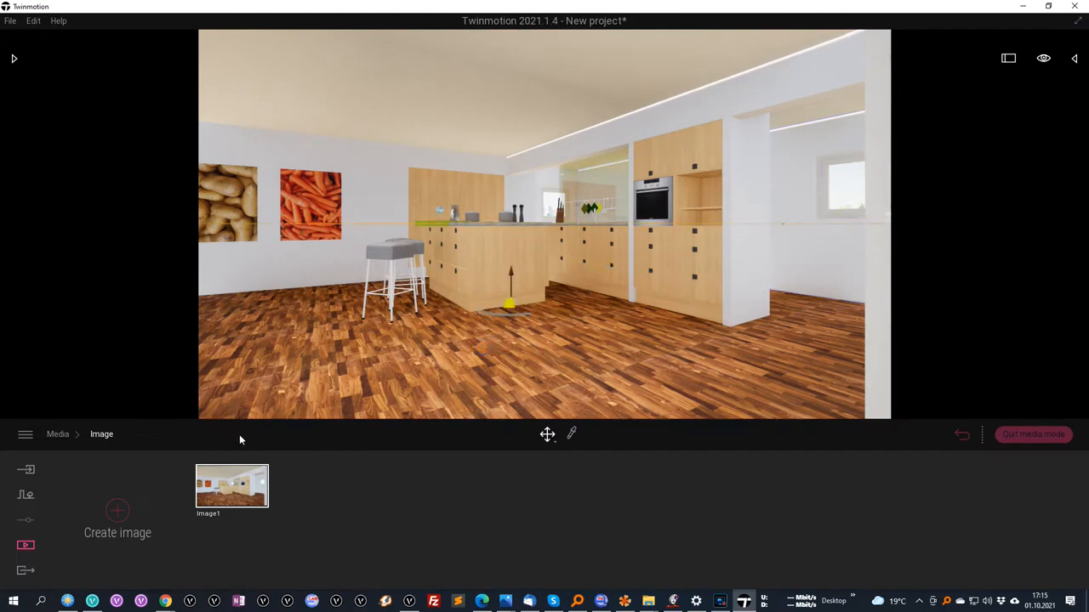
pyautogui.scroll(-3, 543, 317)
pyautogui.scroll(1, 542, 316)
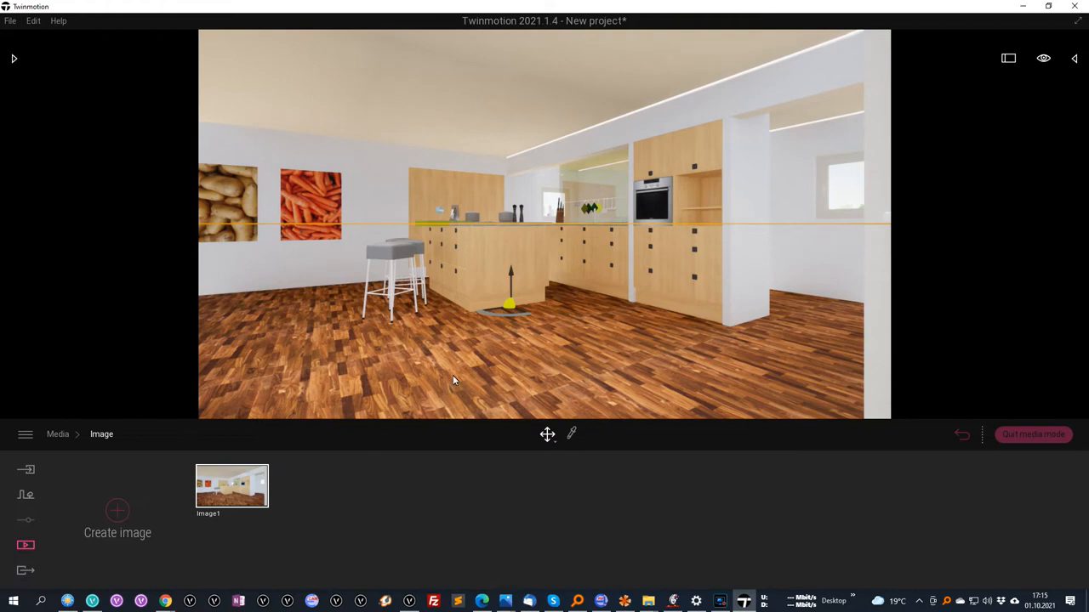
pyautogui.click(25, 471)
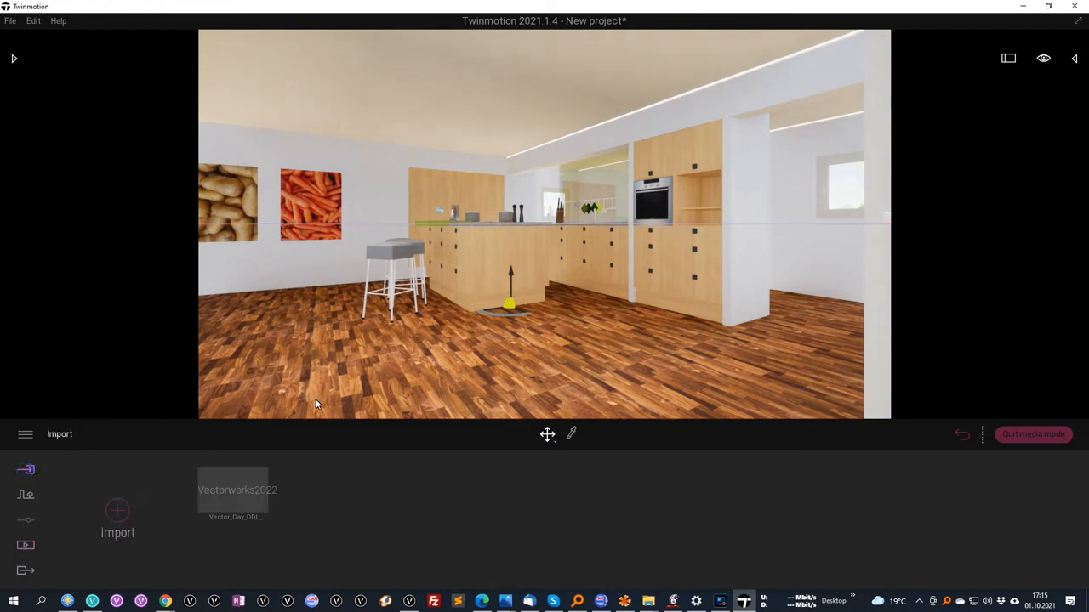
pyautogui.scroll(2, 600, 256)
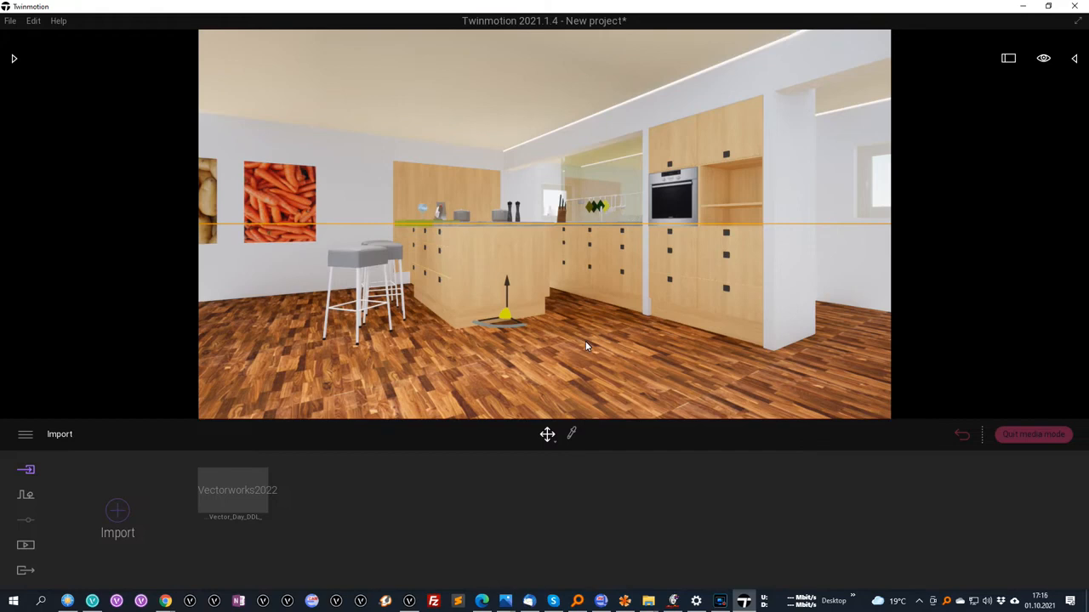
# - Switch to Vectorworks and set the tall open cabinet's Segment Mitte Oben shelf number and distances to 2 150 300
pyautogui.click(410, 600)
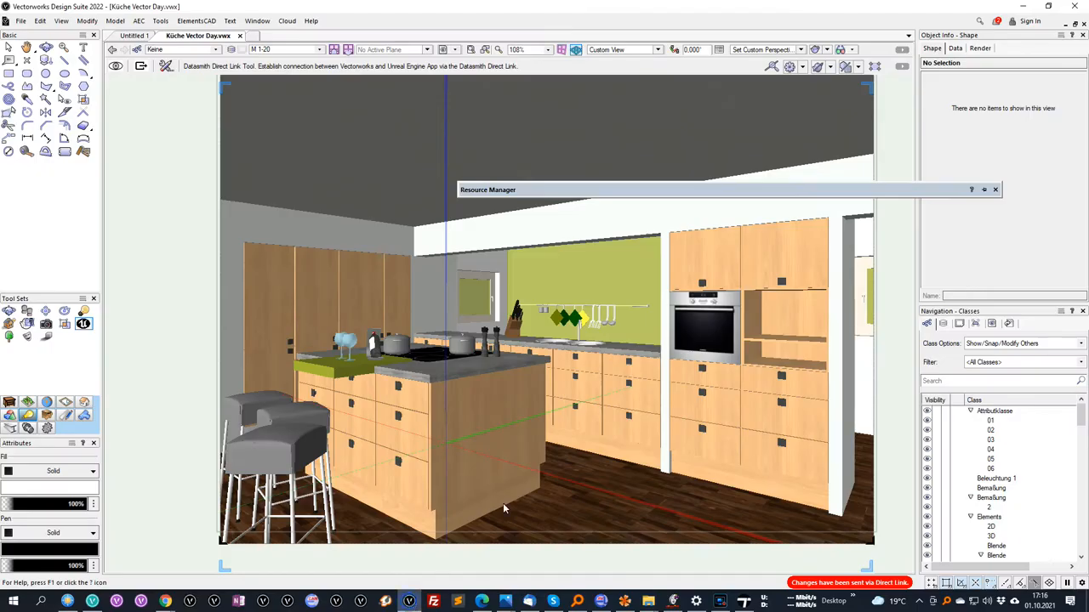
pyautogui.press('x')
pyautogui.click(806, 339)
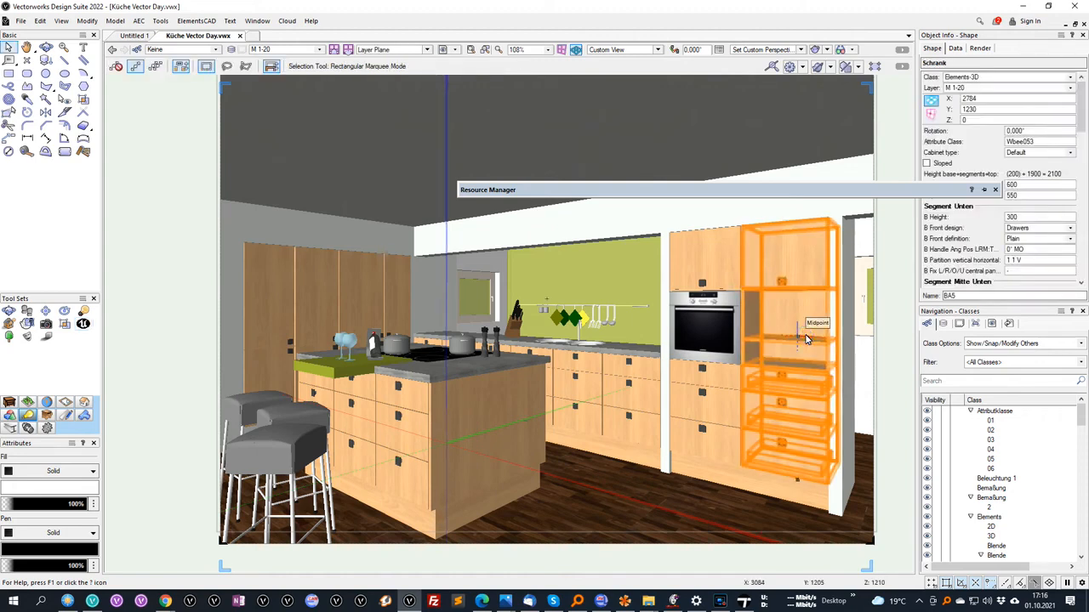
pyautogui.moveTo(1082, 122); pyautogui.dragTo(1086, 190)
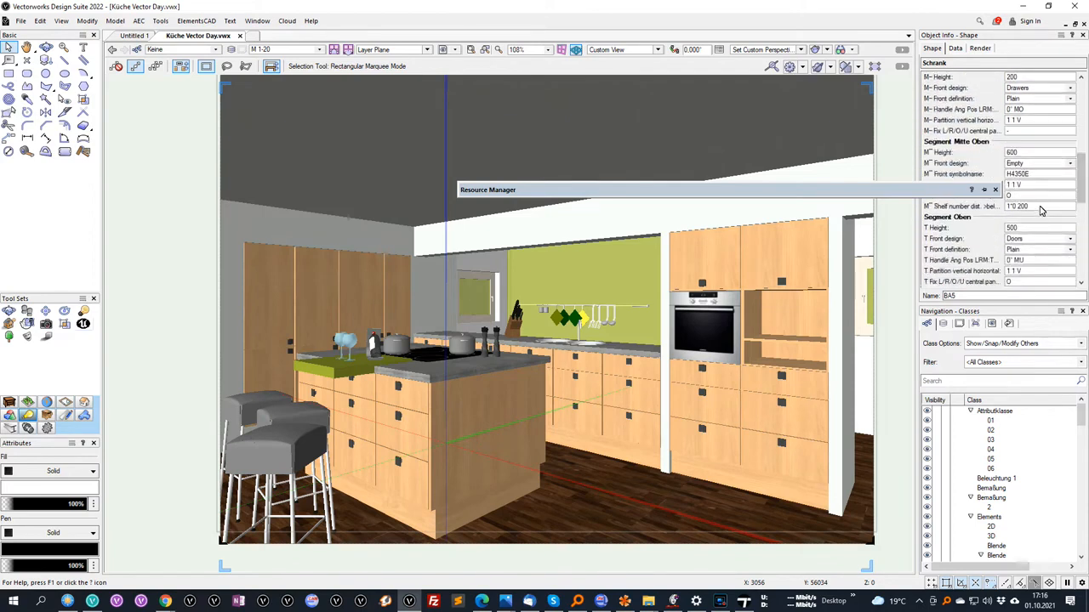
pyautogui.click(969, 208)
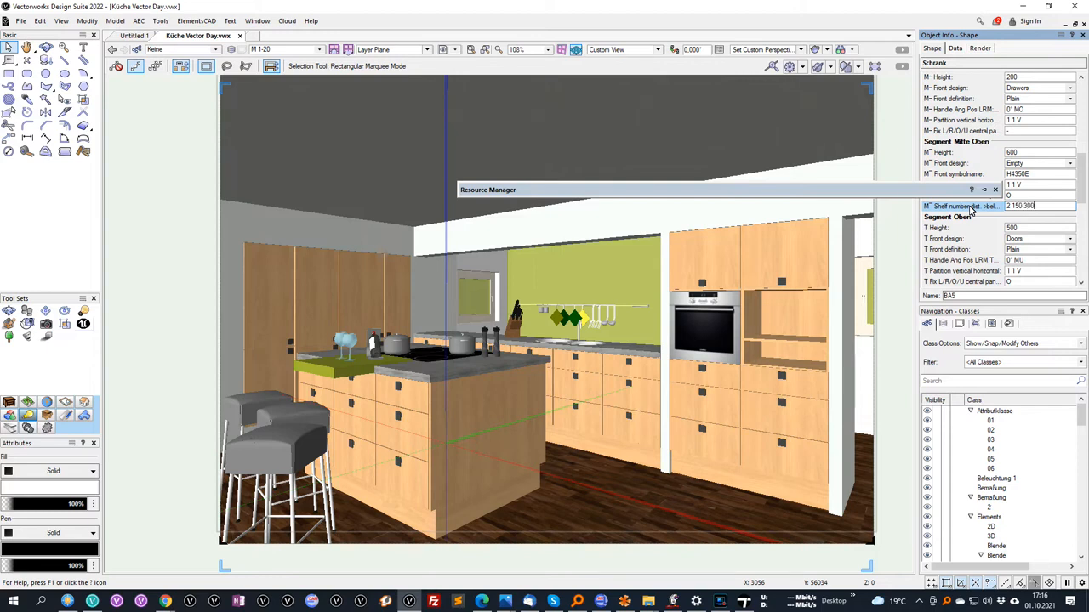
pyautogui.press('Return')
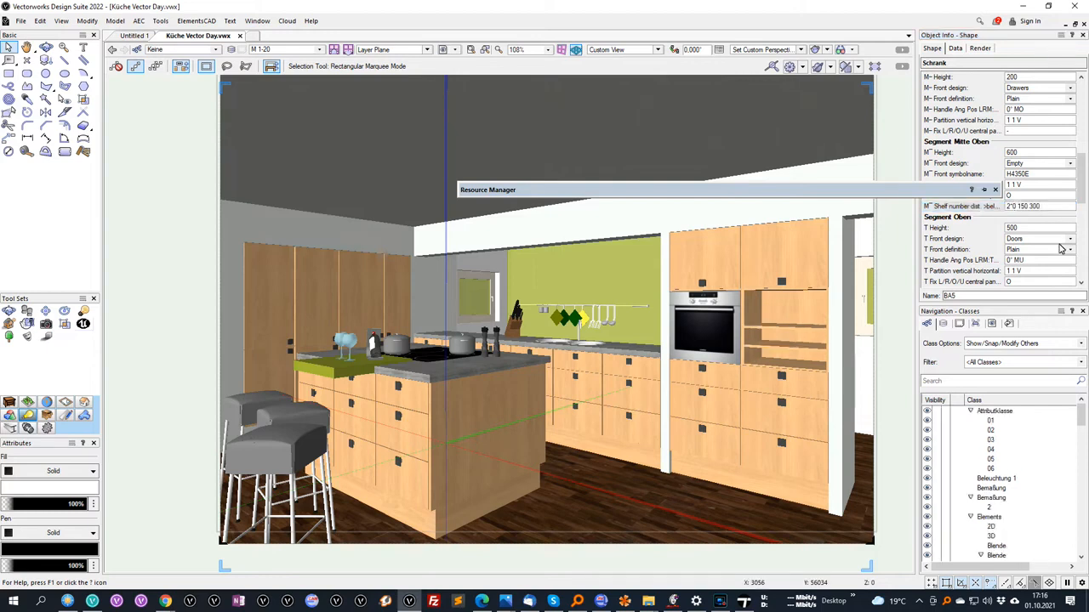
# - Set the Segment Oben front definition of the tall open cabinet and the oven cabinet to Frame vertical go through
pyautogui.click(1070, 251)
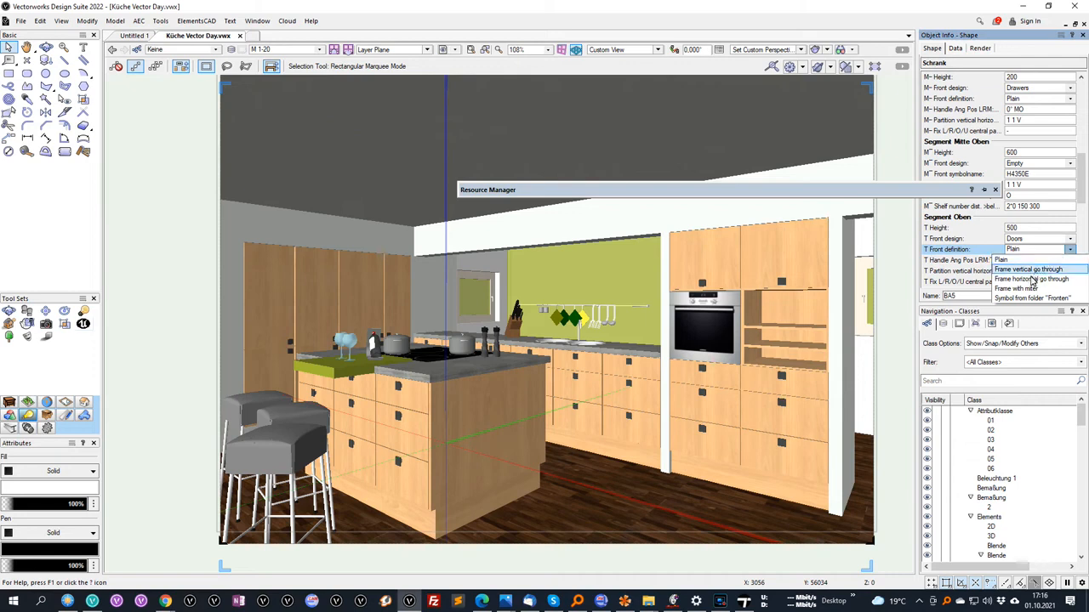
pyautogui.click(1037, 270)
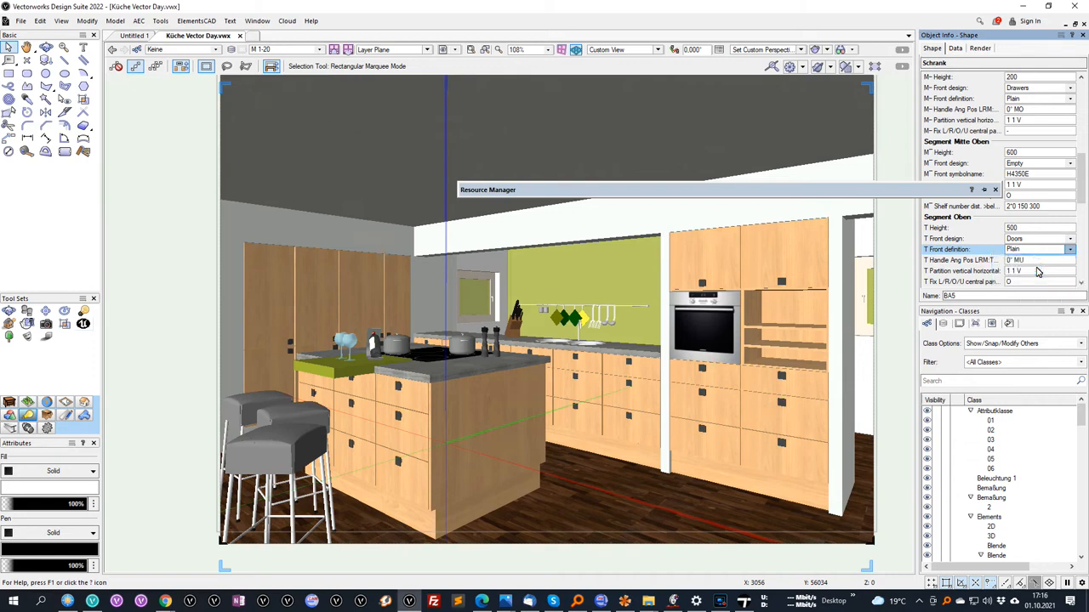
pyautogui.click(693, 265)
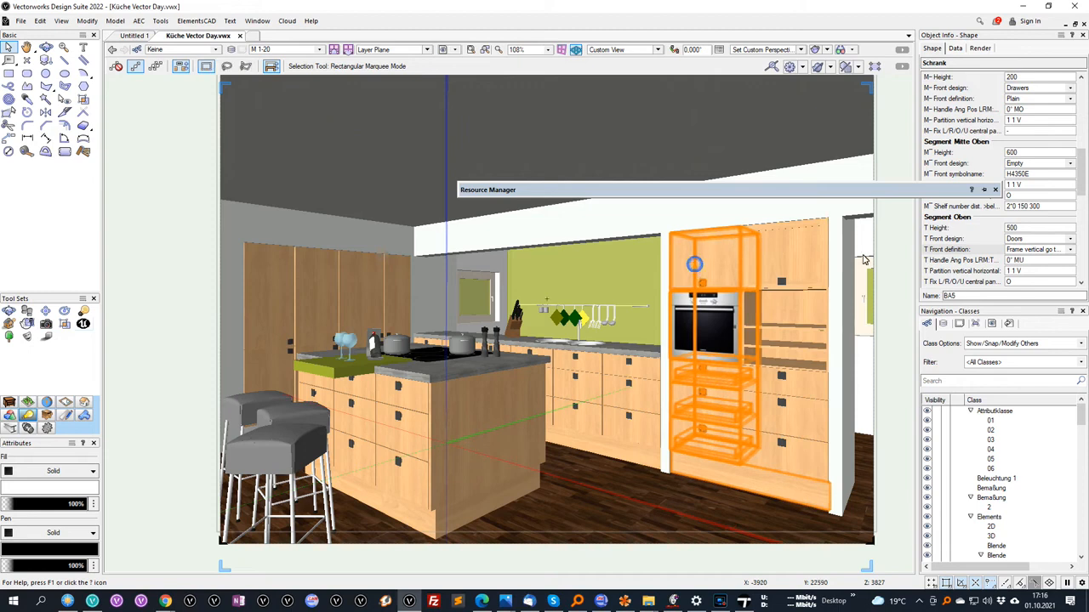
pyautogui.click(1082, 226)
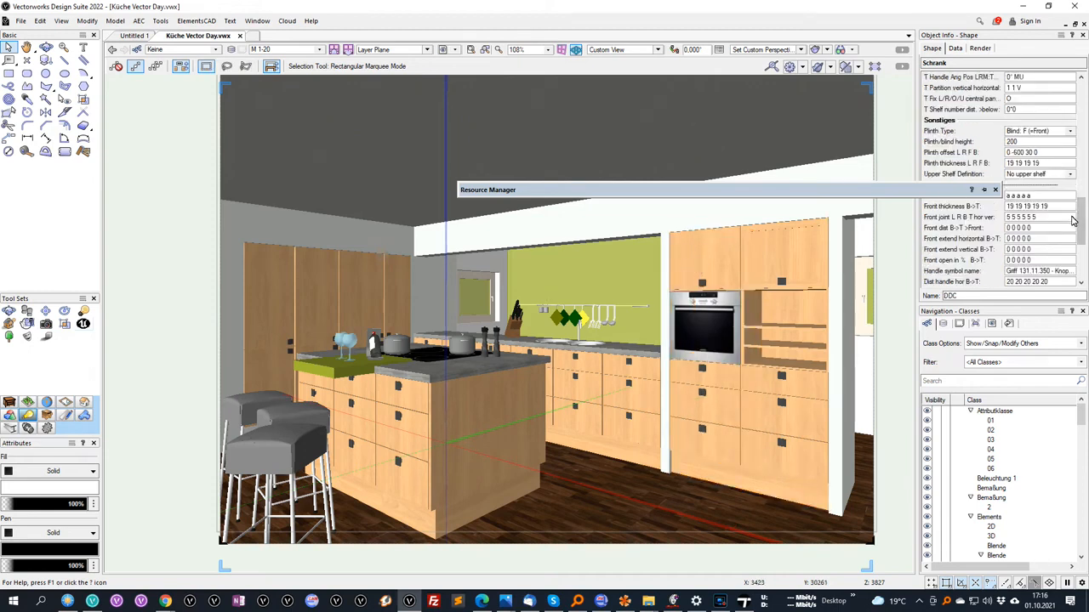
pyautogui.scroll(4, 1055, 209)
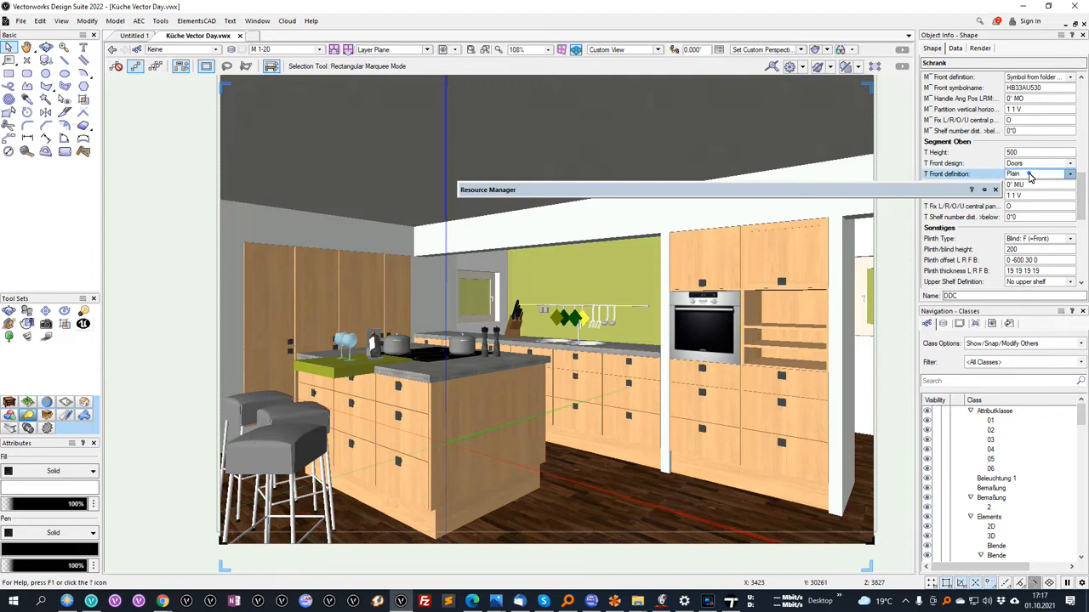
pyautogui.click(1030, 173)
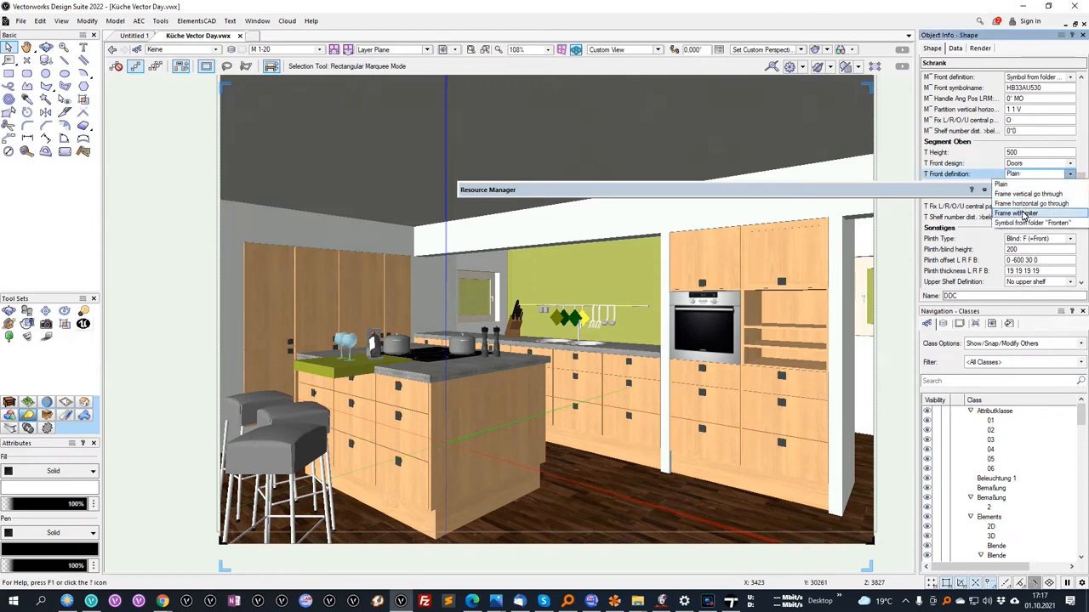
pyautogui.click(1031, 194)
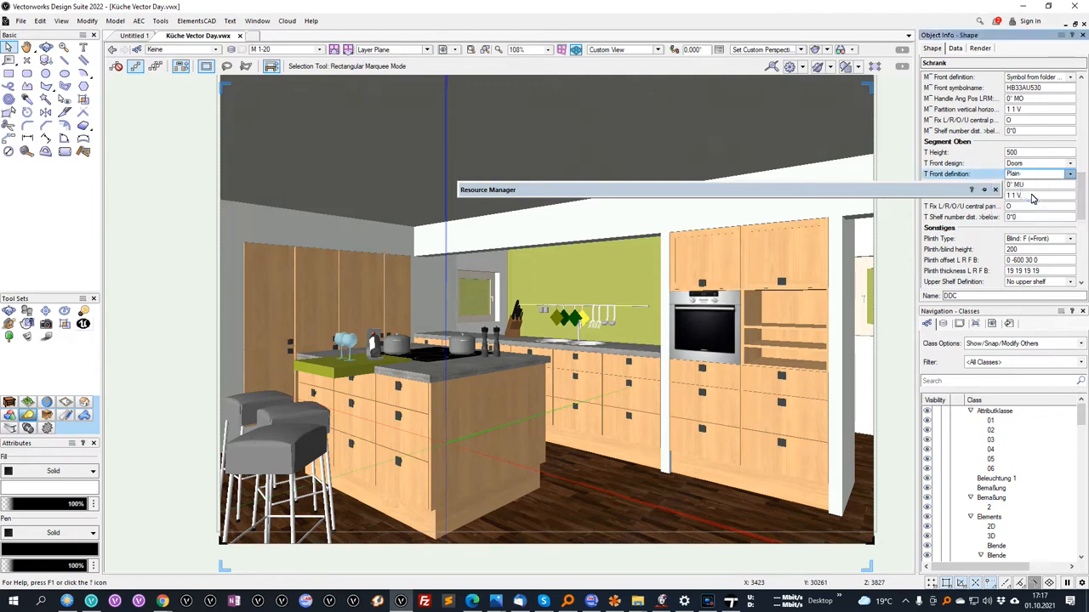
# - Configure both tall cabinets together with a vertical handle distance of 5 for the uppermost fronts
pyautogui.scroll(-6, 1033, 204)
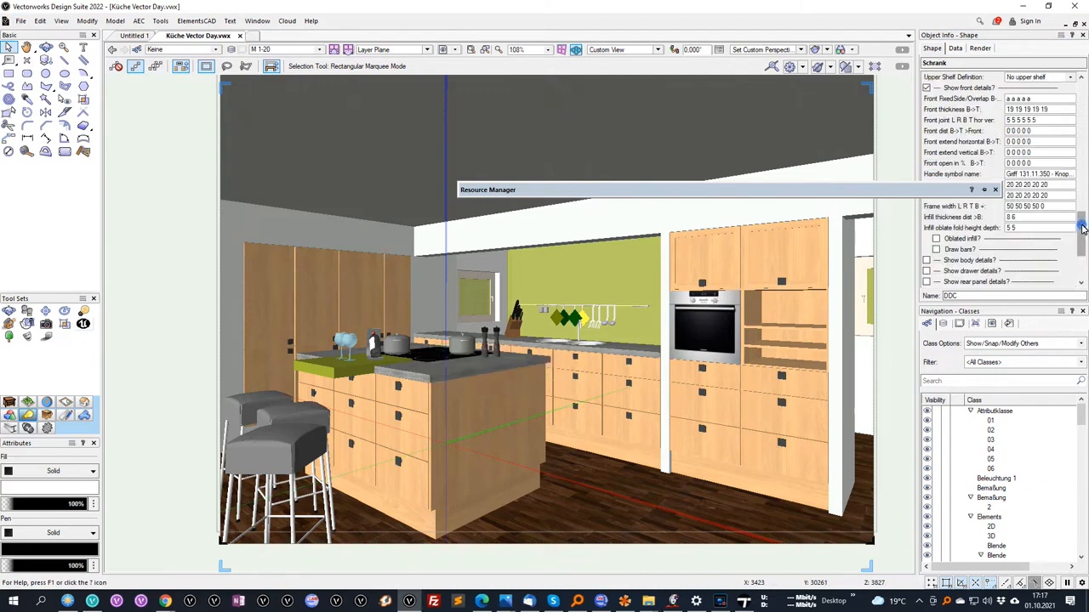
pyautogui.scroll(-3, 1042, 246)
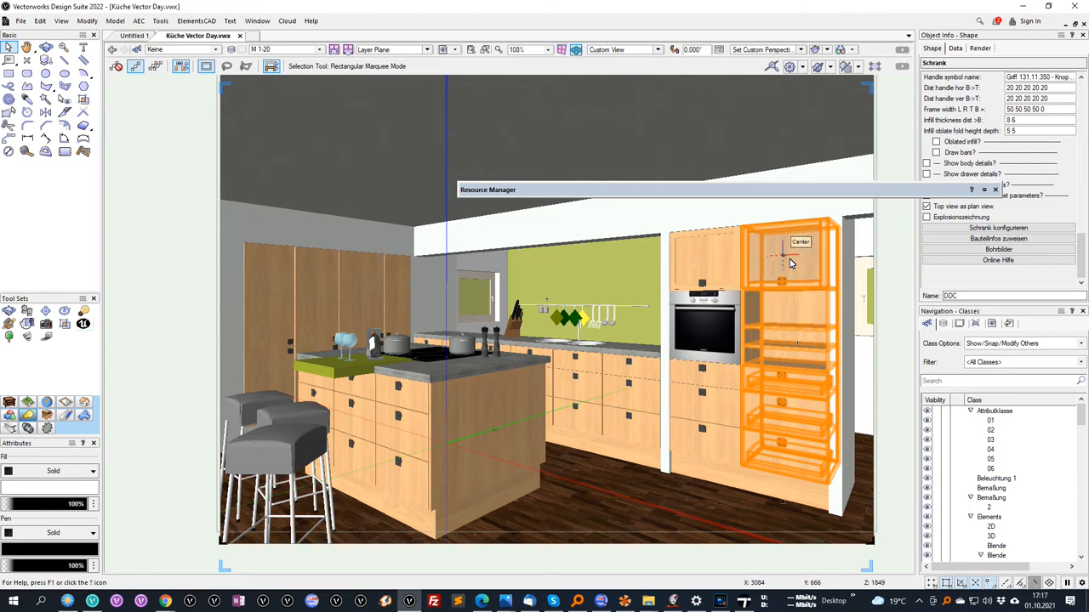
pyautogui.click(719, 263)
pyautogui.click(1012, 228)
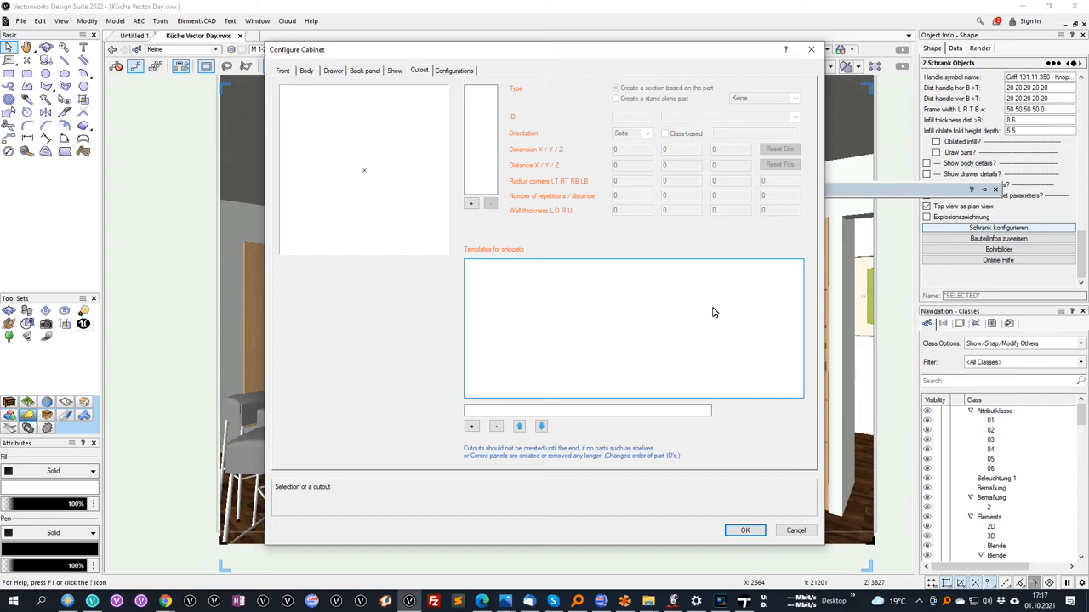
pyautogui.click(294, 73)
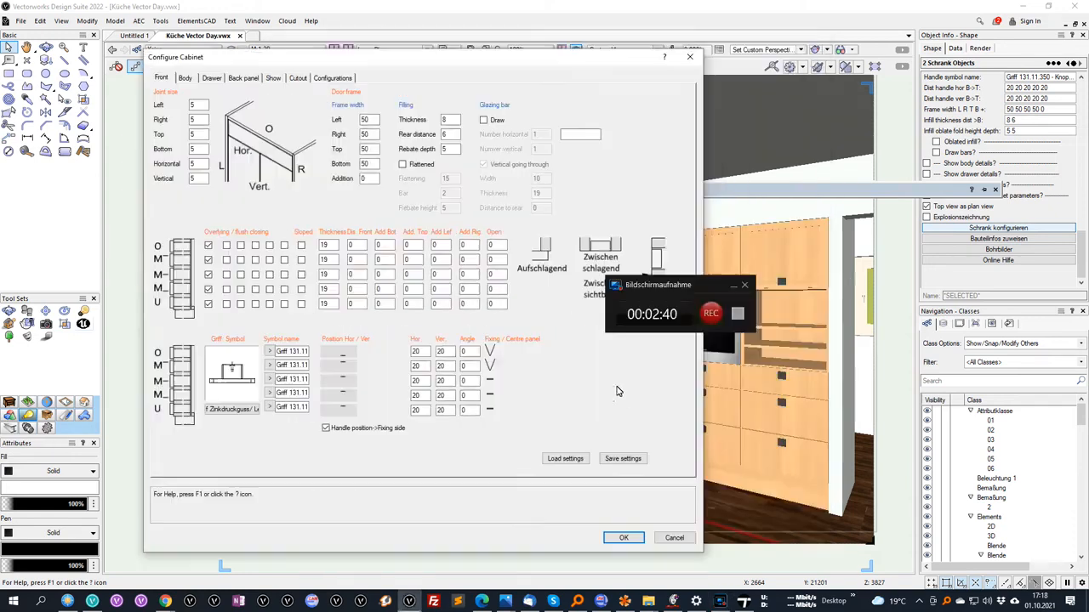
pyautogui.write('5')
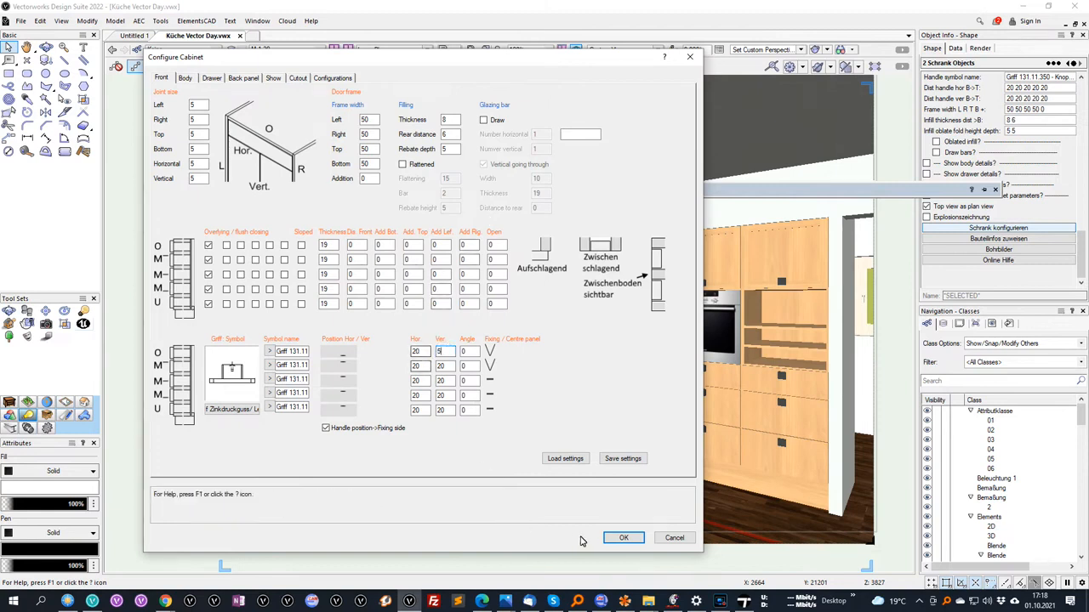
pyautogui.click(624, 537)
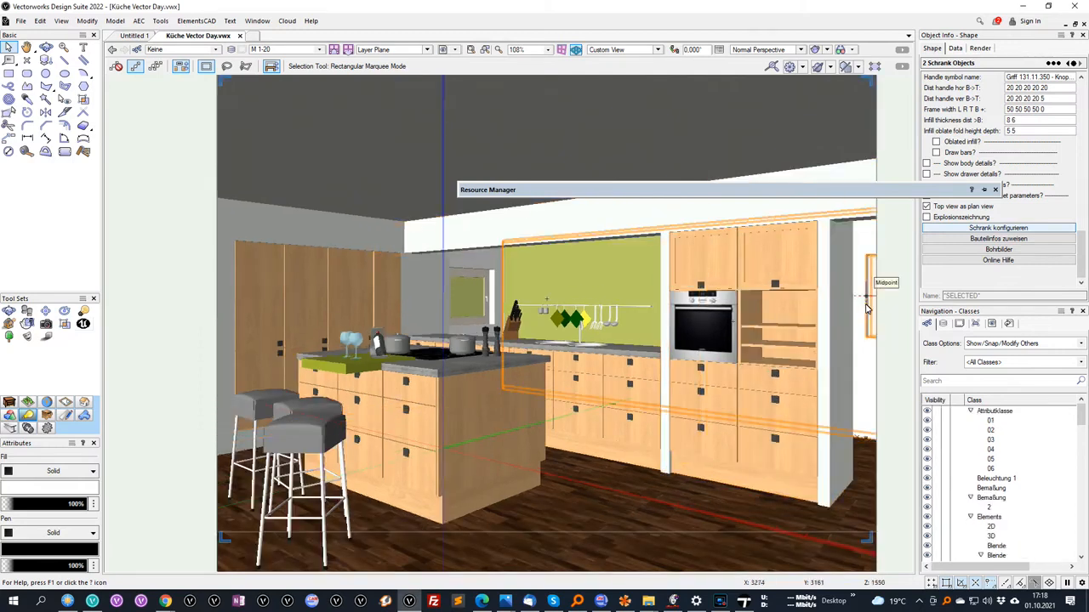
# - Set the door frame width of both tall cabinets to 60 on all four sides
pyautogui.click(1018, 228)
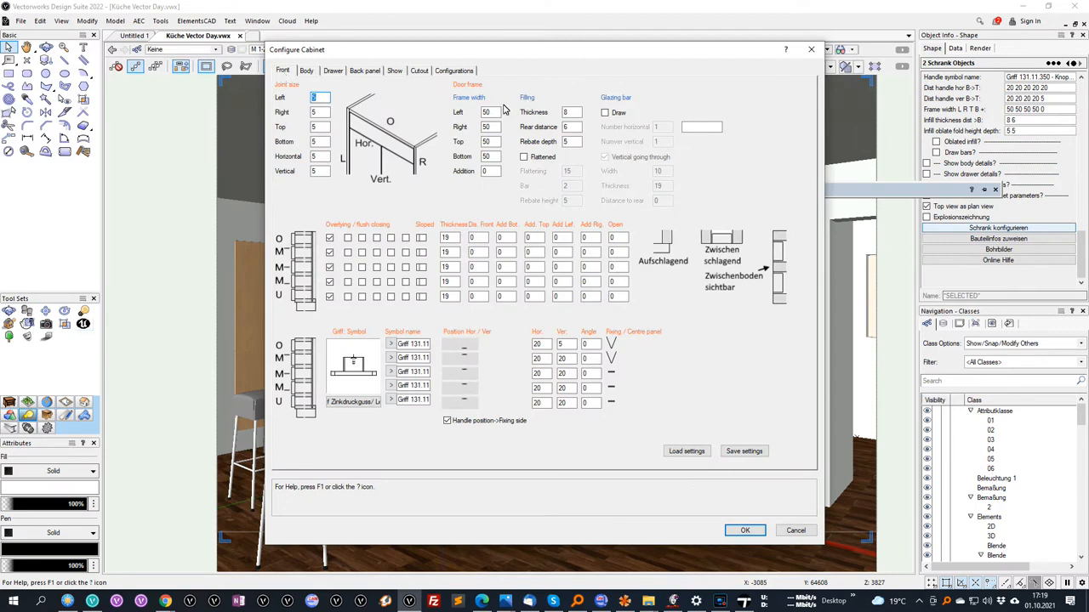
pyautogui.click(494, 115)
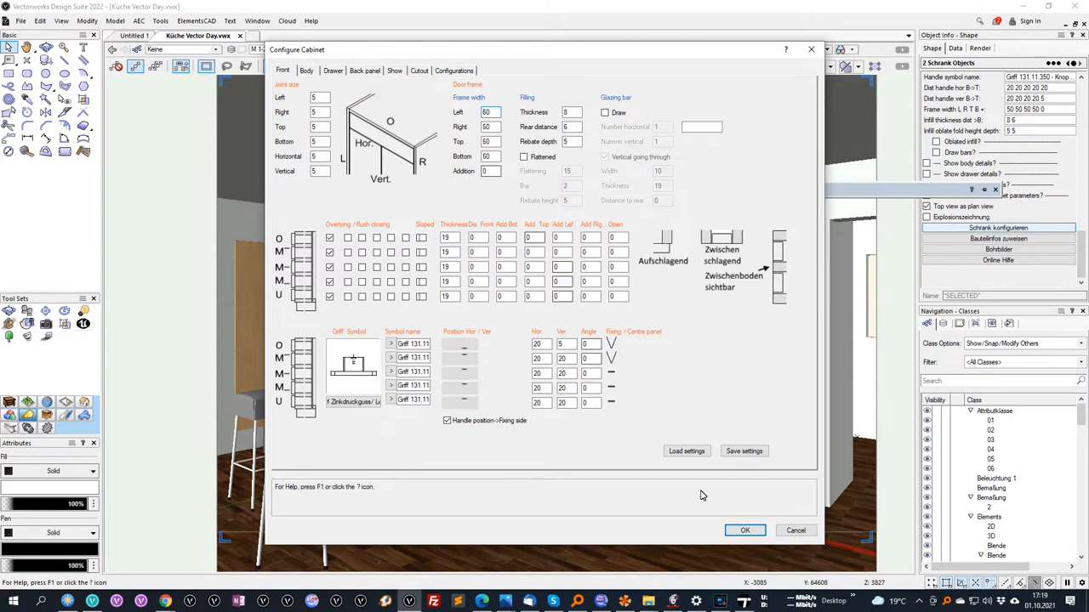
pyautogui.click(757, 531)
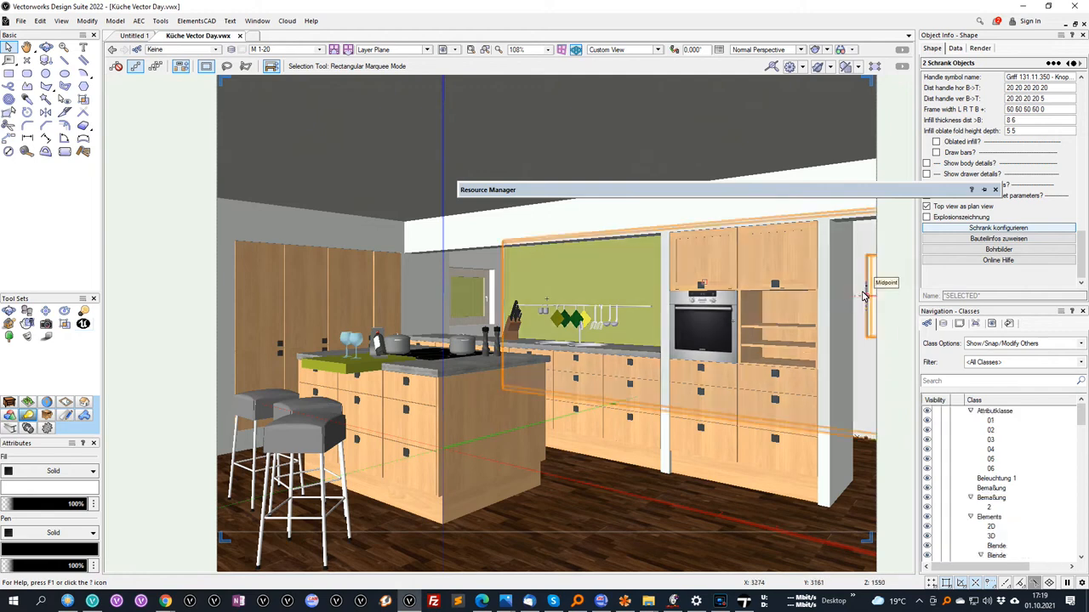
# - Send the cabinet changes through Datasmith Direct Link and switch to Twinmotion to inspect the tall cabinets up close
pyautogui.click(83, 323)
pyautogui.click(116, 65)
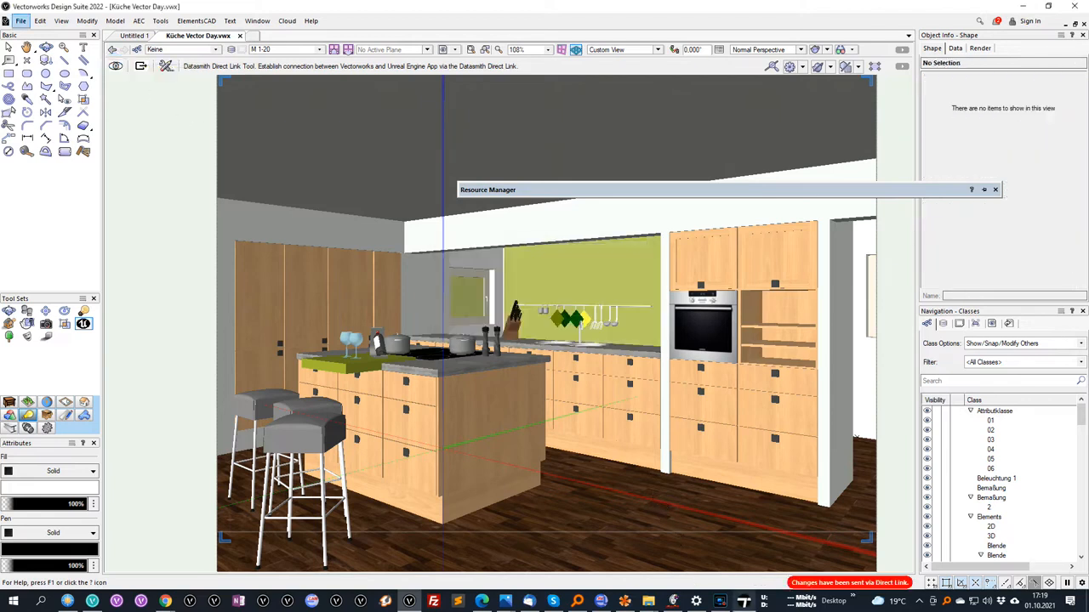
pyautogui.click(745, 605)
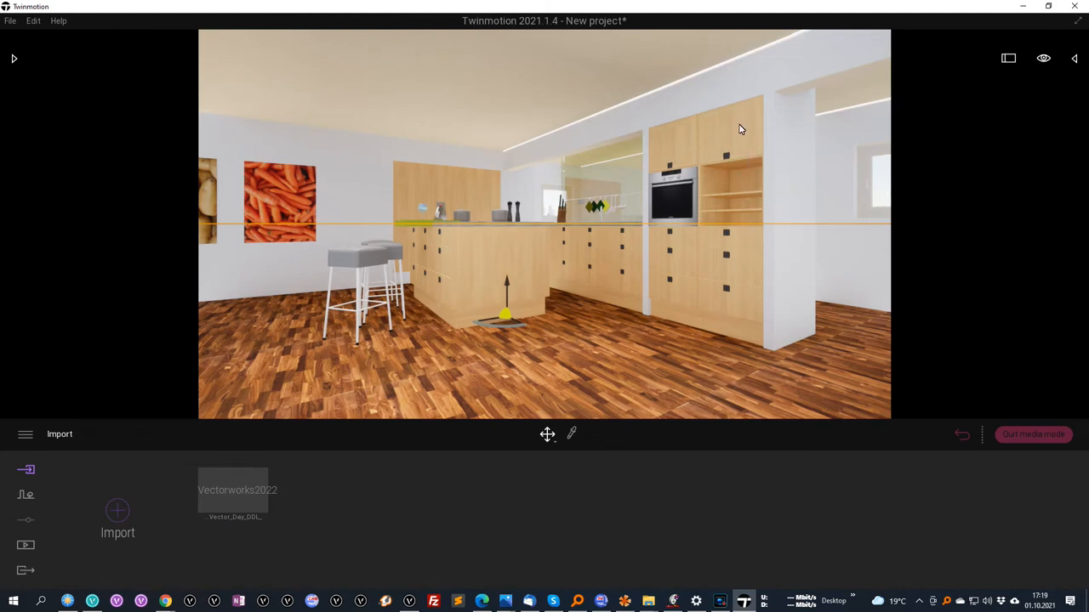
pyautogui.scroll(3, 740, 129)
pyautogui.scroll(-3, 740, 129)
pyautogui.scroll(3, 706, 129)
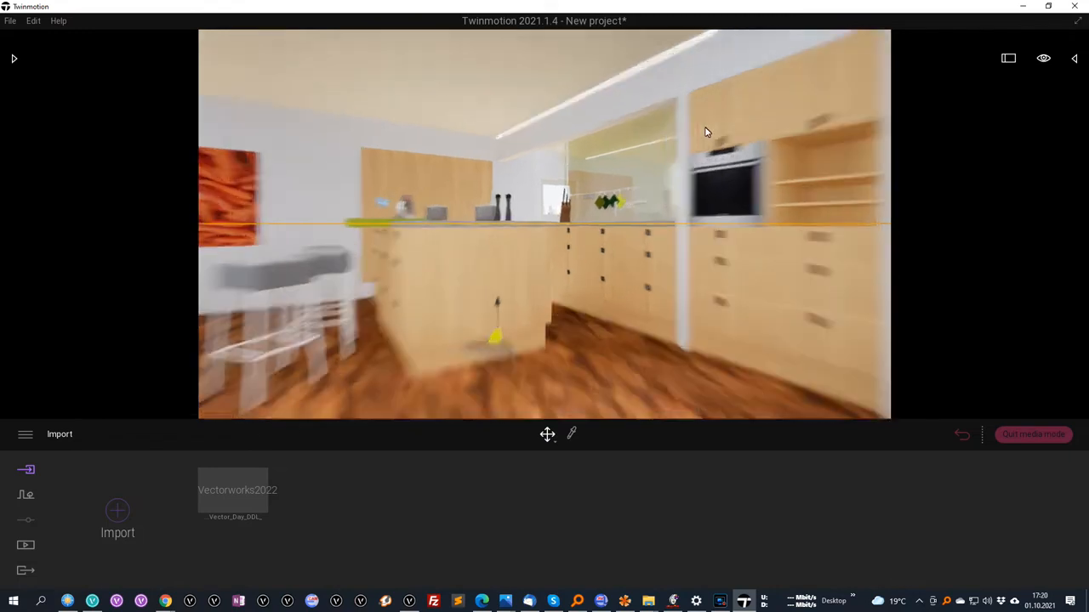
pyautogui.scroll(-3, 705, 129)
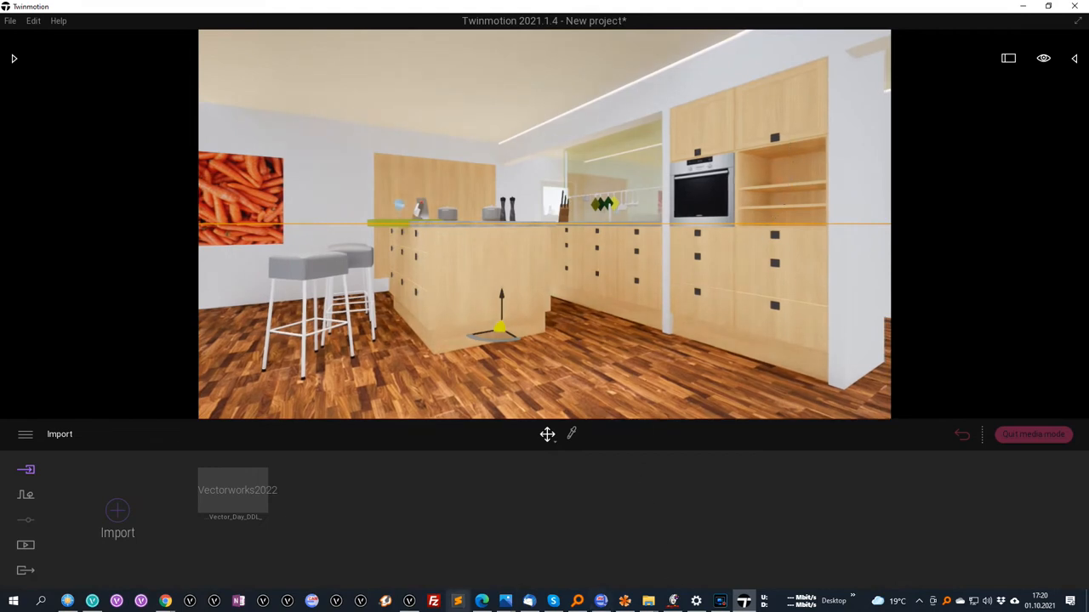
# - Switch back to Vectorworks and apply the Wapp012 wood texture from Arcitex.vwx to the kitchen island's end panel
pyautogui.click(410, 602)
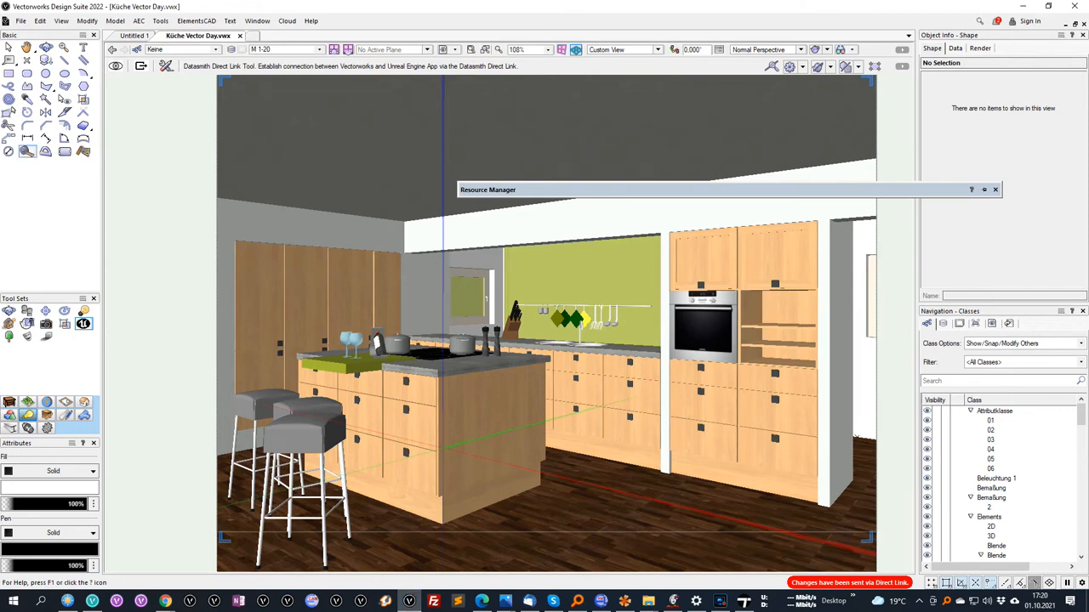
pyautogui.click(8, 46)
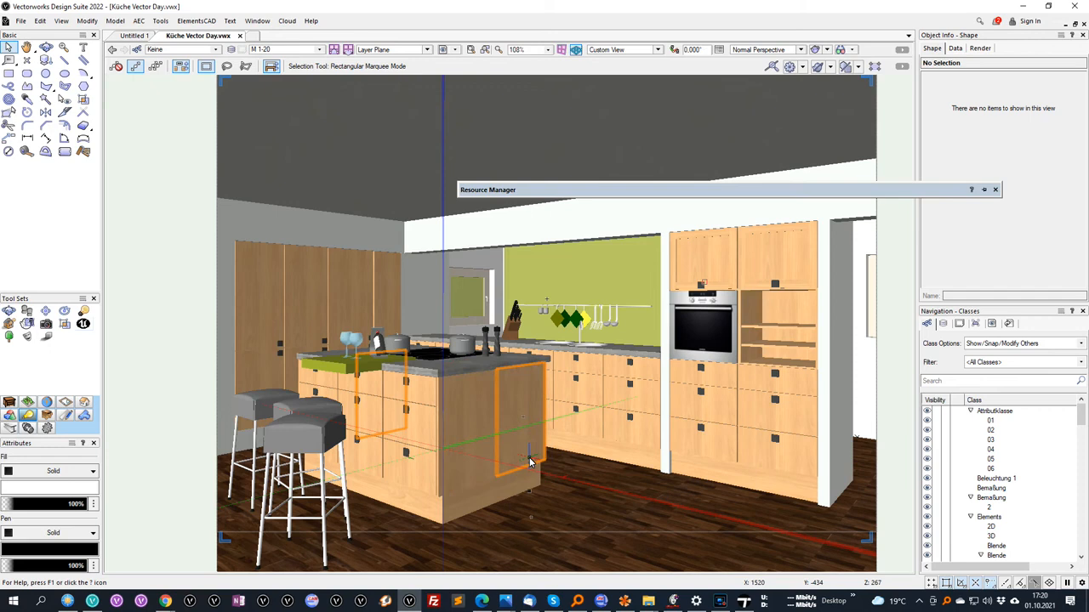
pyautogui.click(481, 456)
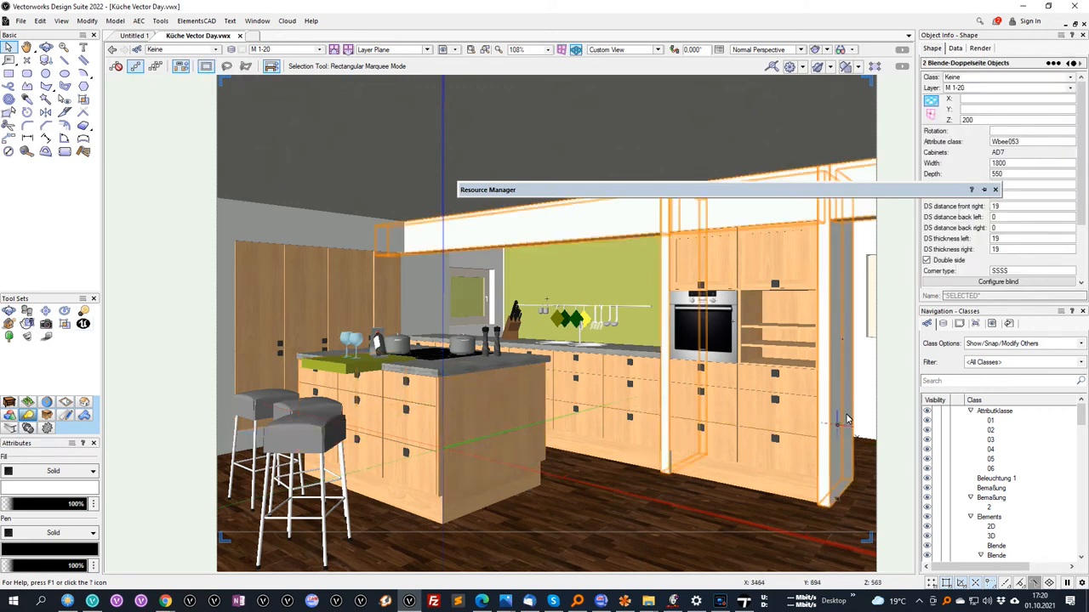
pyautogui.moveTo(749, 194)
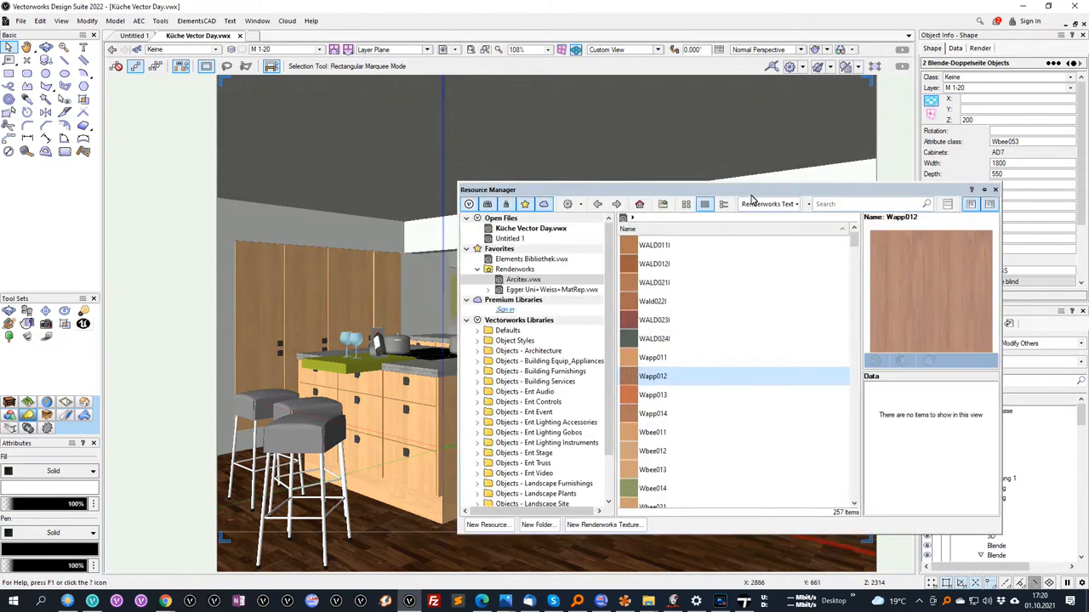
pyautogui.doubleClick(646, 379)
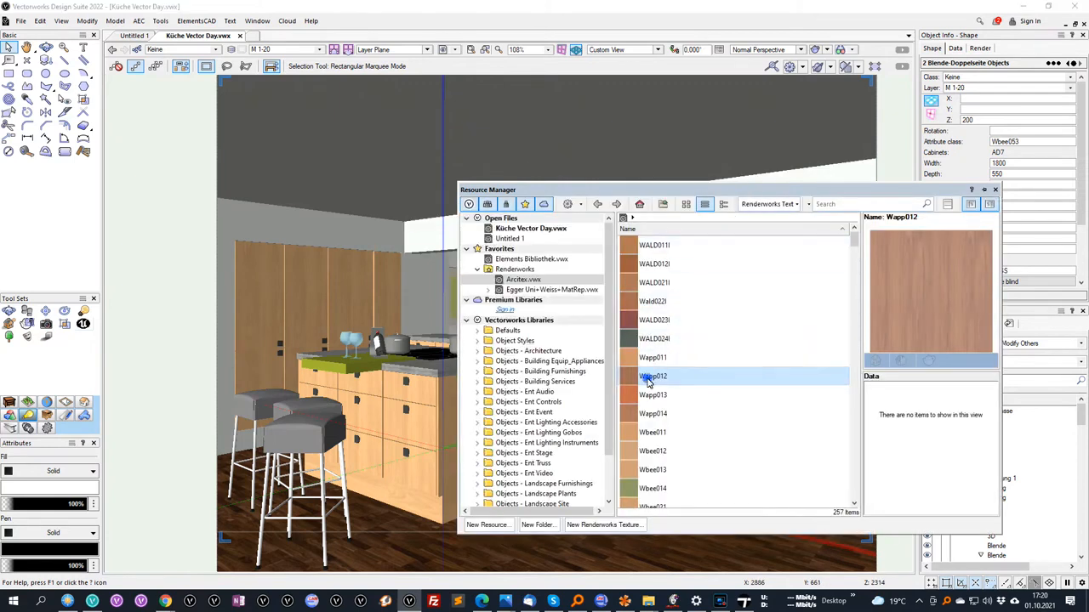
pyautogui.click(771, 498)
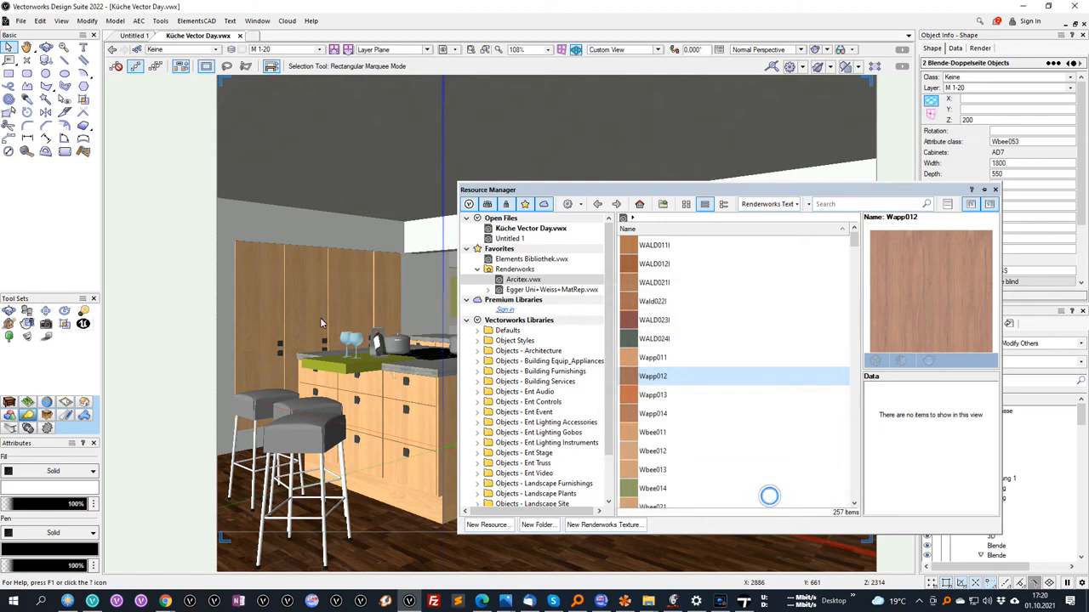
pyautogui.click(317, 272)
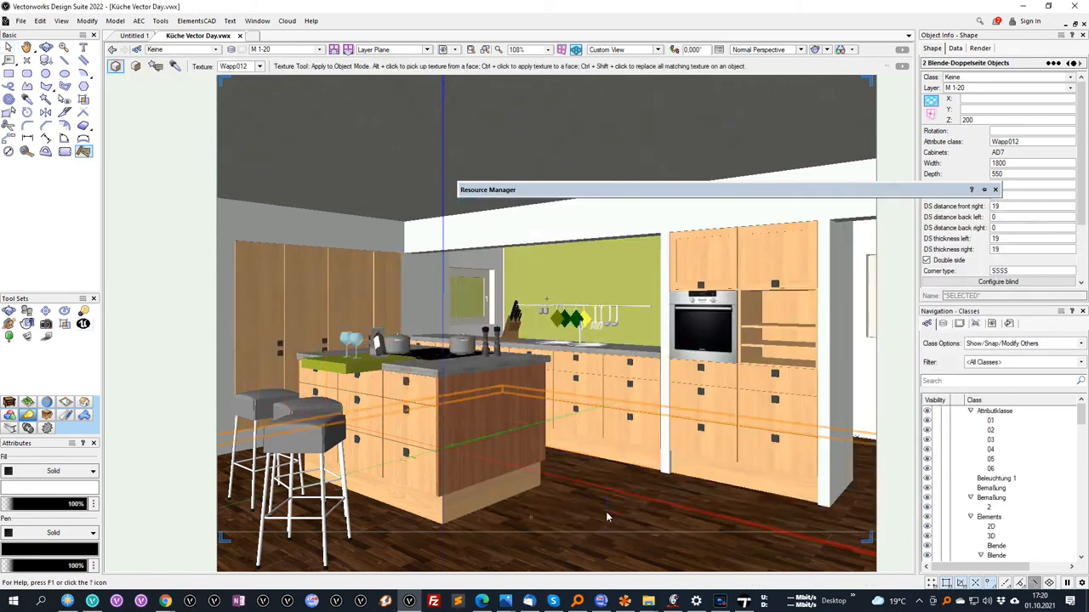
# - Send the island's texture change through Datasmith Direct Link and switch to Twinmotion to view it
pyautogui.click(83, 323)
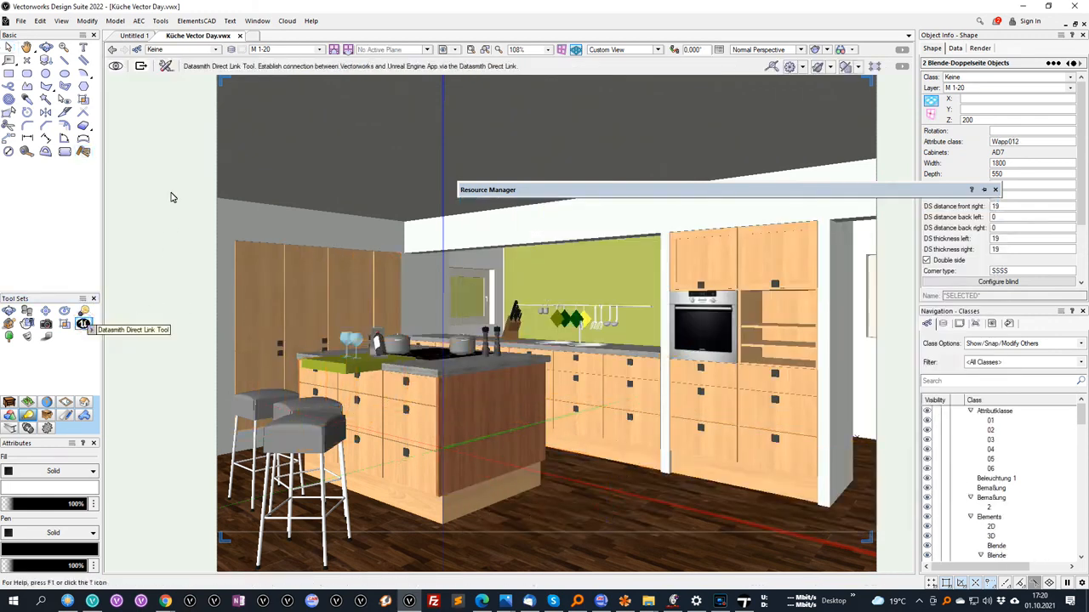
pyautogui.click(116, 65)
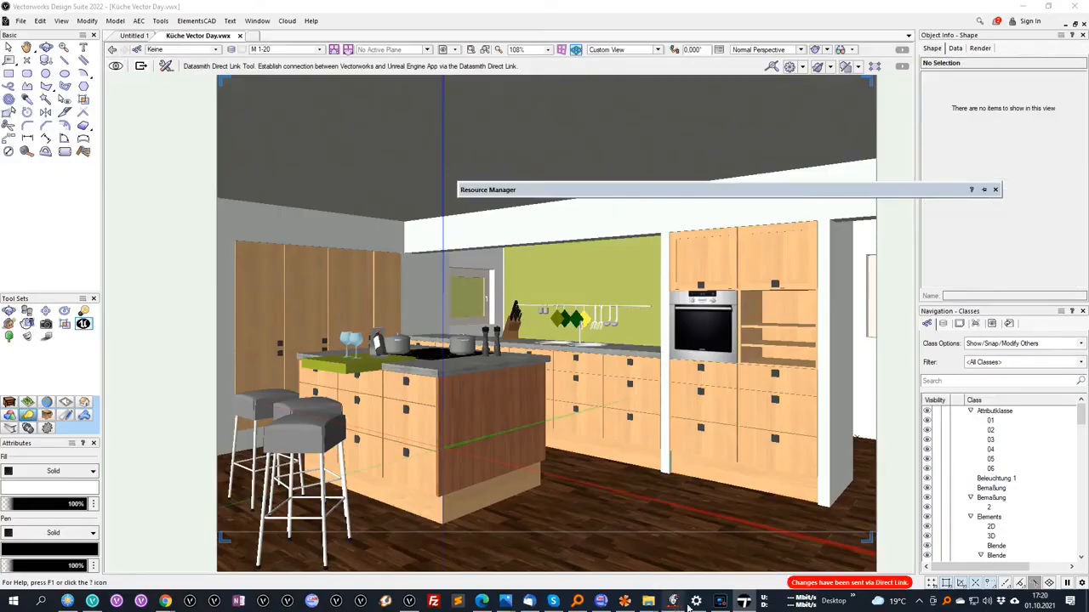
pyautogui.click(744, 602)
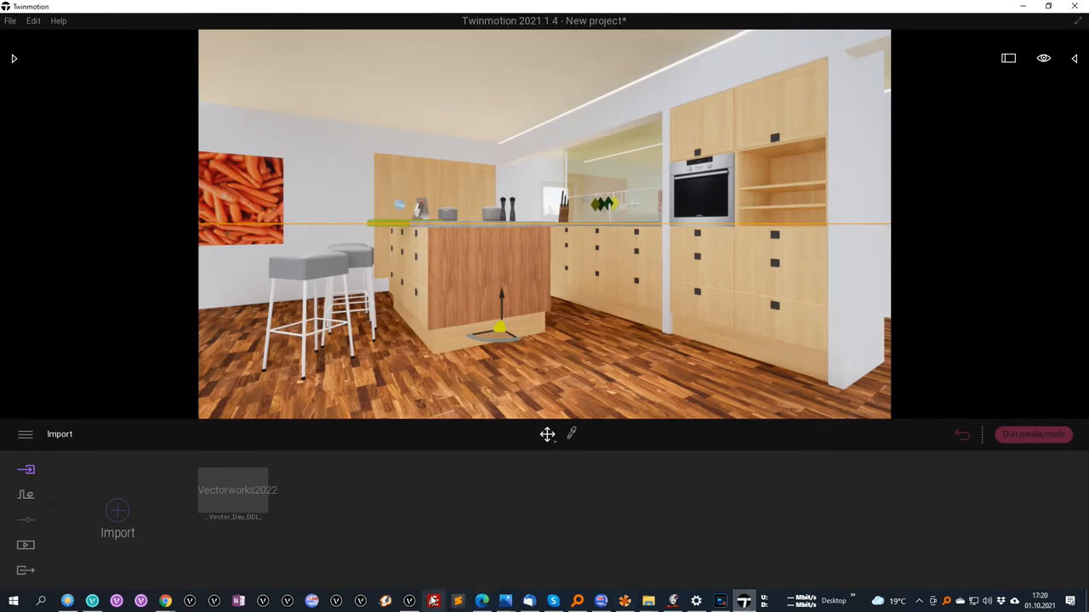
# - Switch back to Vectorworks, select all cabinets matching the island's by type and class, and apply the Wapp012 texture to them
pyautogui.click(411, 602)
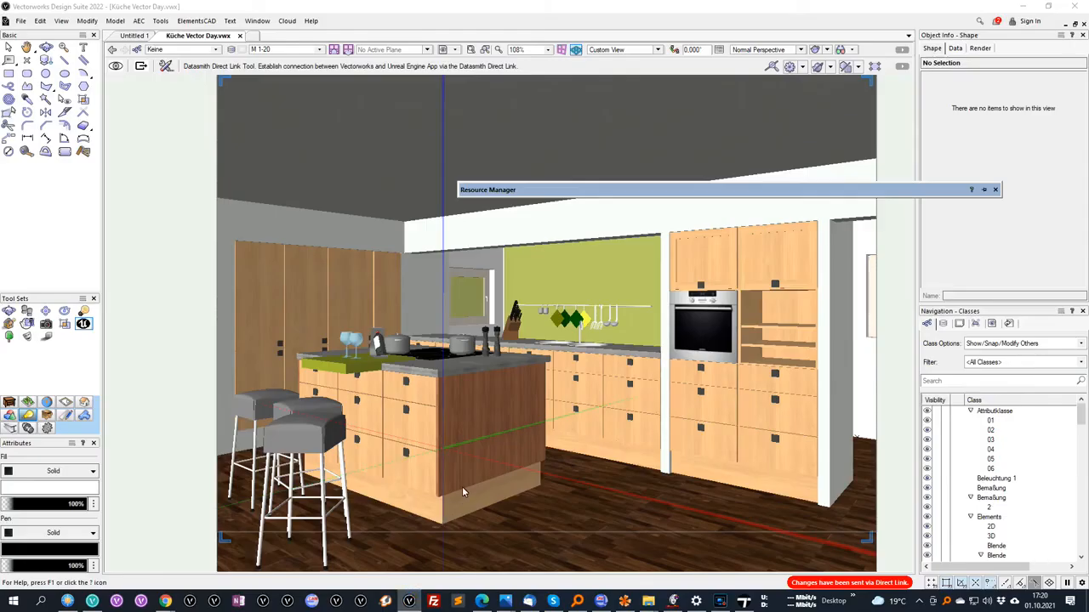
pyautogui.moveTo(717, 198)
pyautogui.click(9, 402)
pyautogui.click(9, 323)
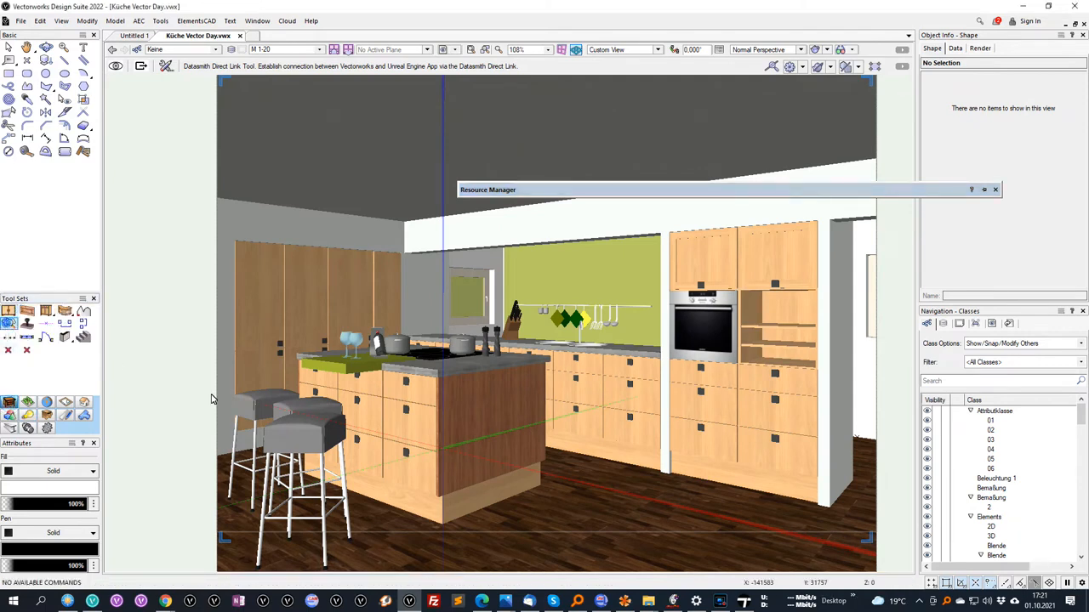
pyautogui.click(404, 406)
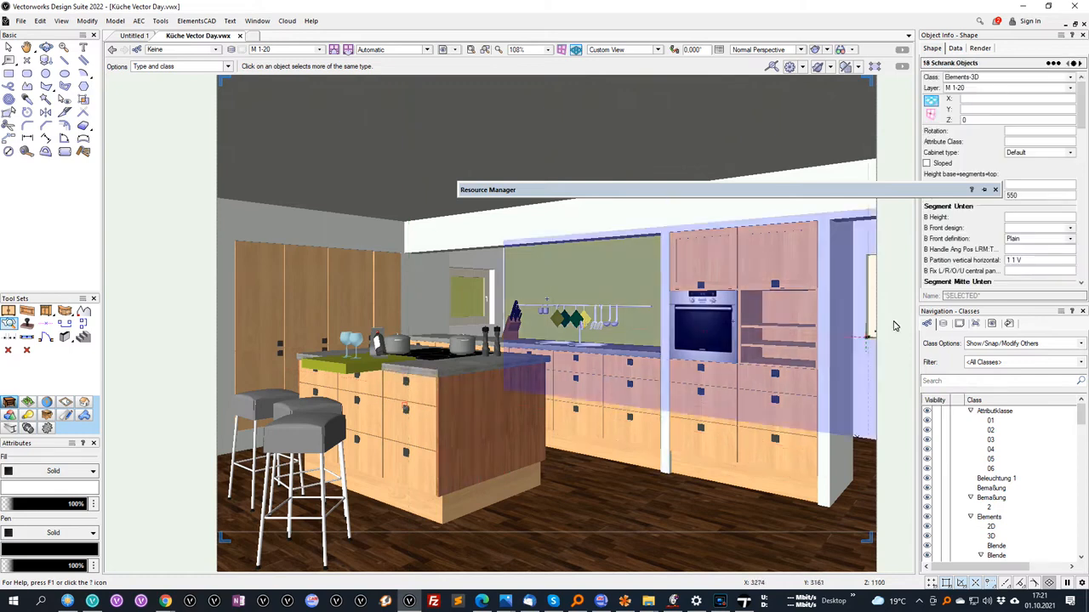
pyautogui.moveTo(755, 192)
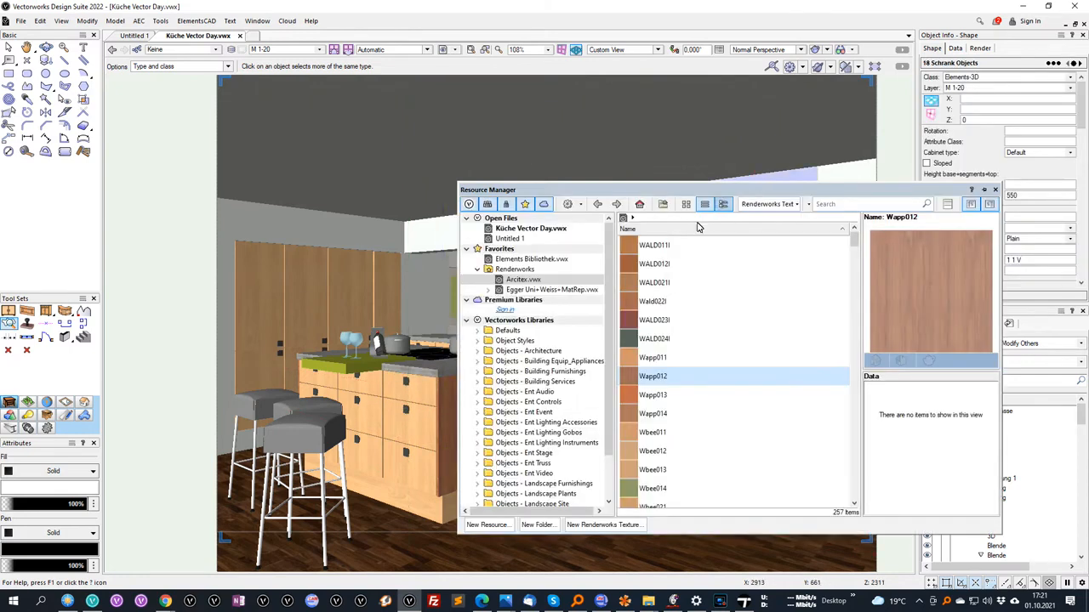
pyautogui.doubleClick(651, 376)
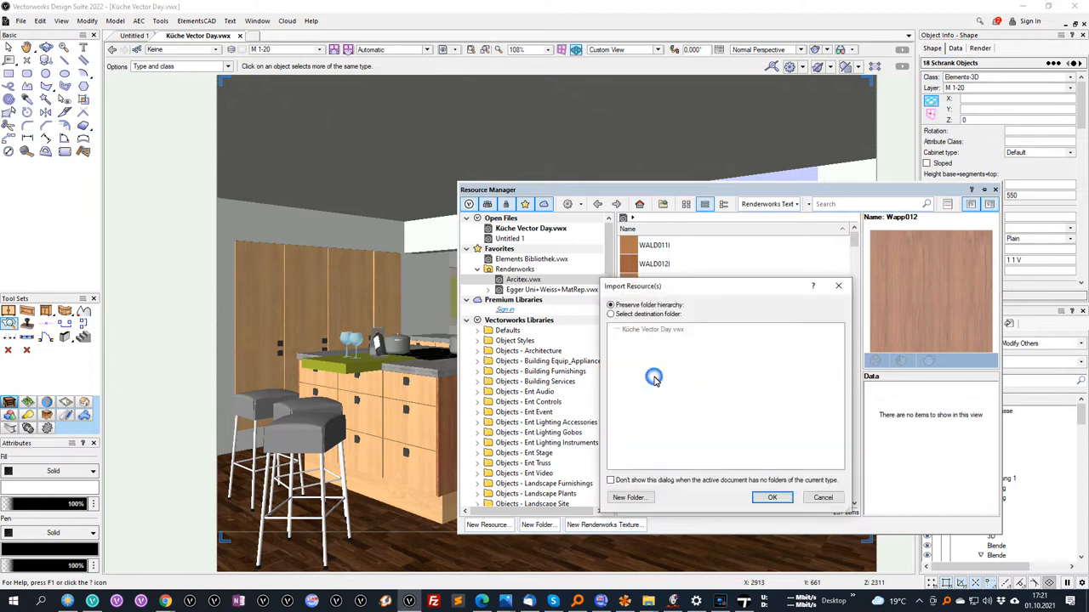
pyautogui.click(771, 497)
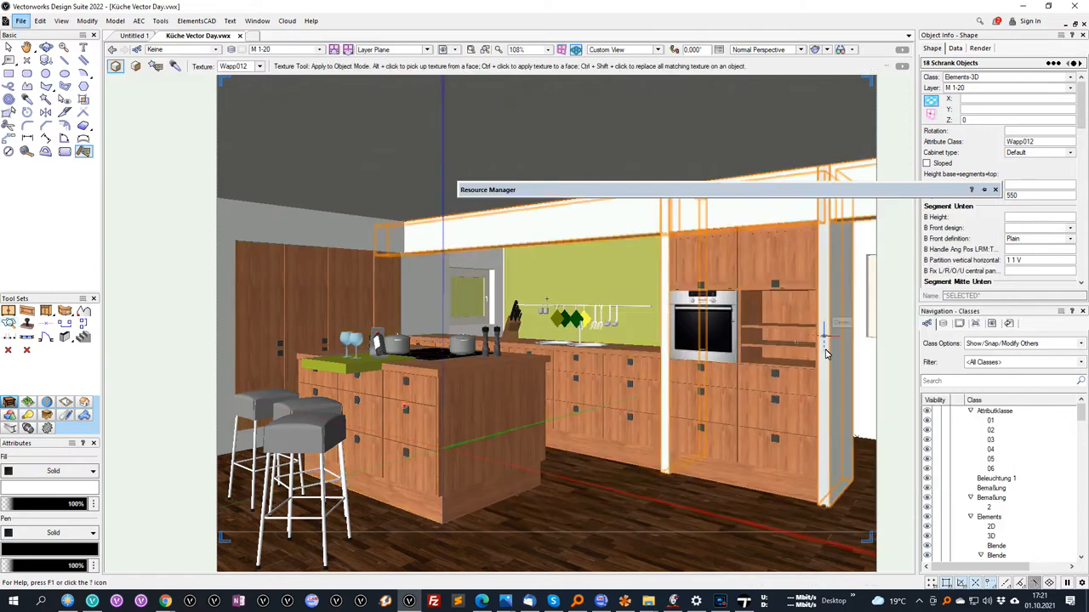
# - Send the new cabinet texture through Datasmith Direct Link and switch to Twinmotion to view the kitchen
pyautogui.click(29, 415)
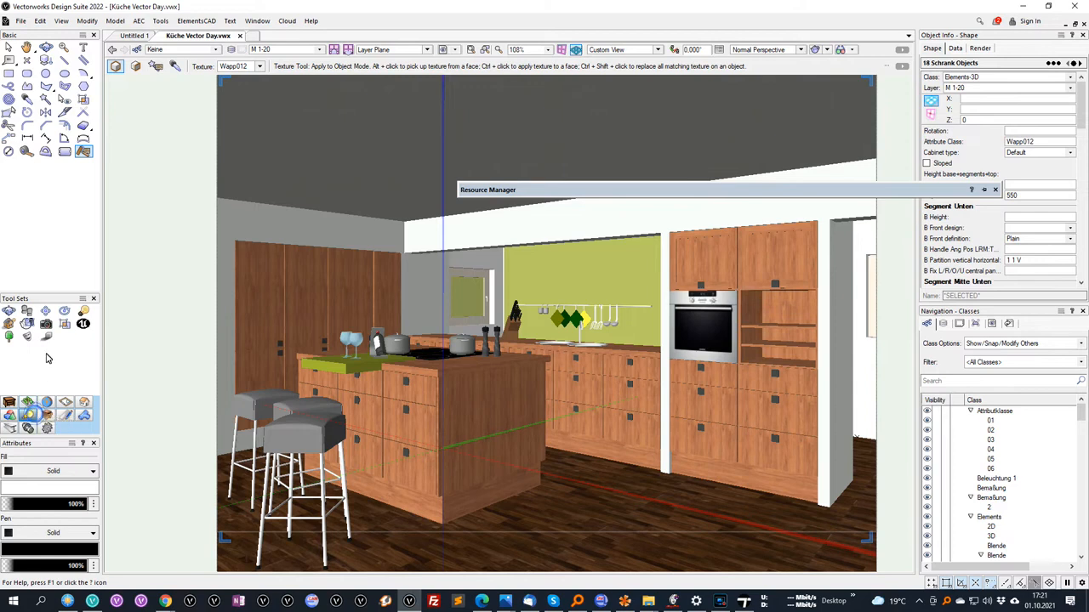
pyautogui.click(83, 325)
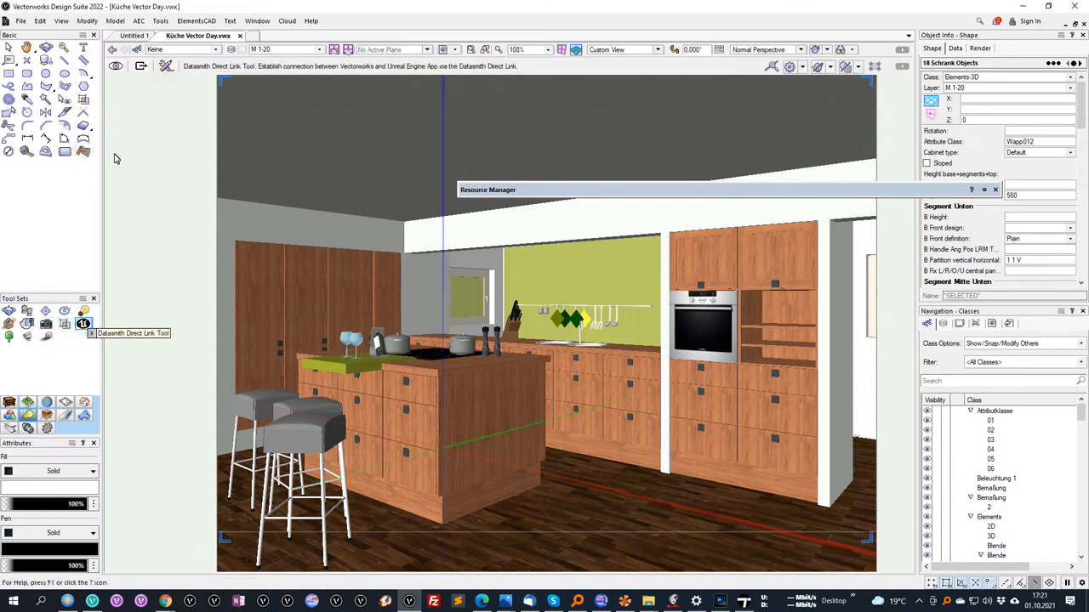
pyautogui.click(116, 66)
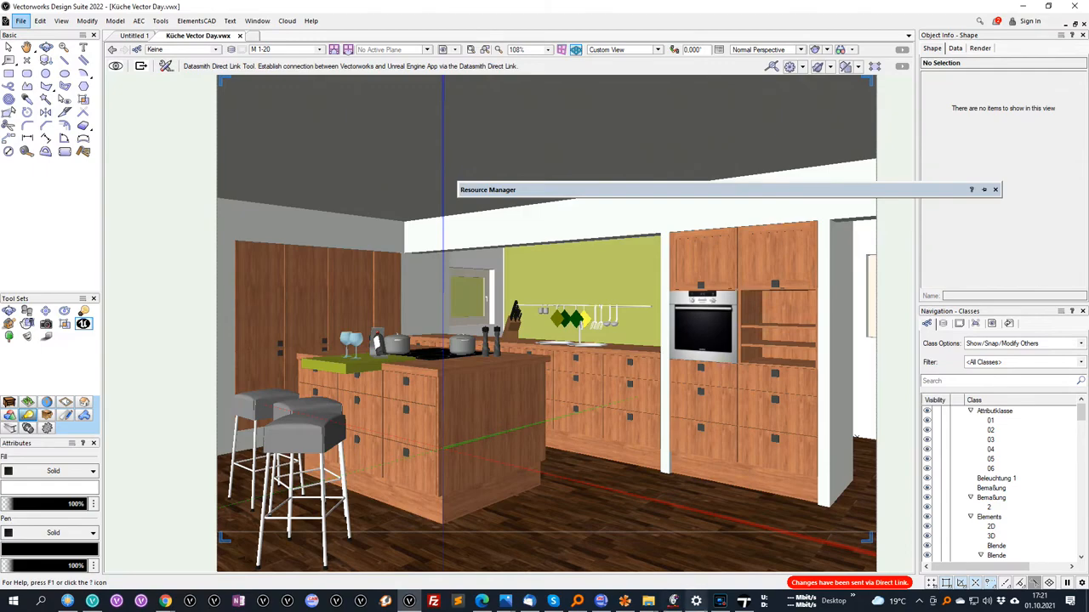
pyautogui.click(745, 602)
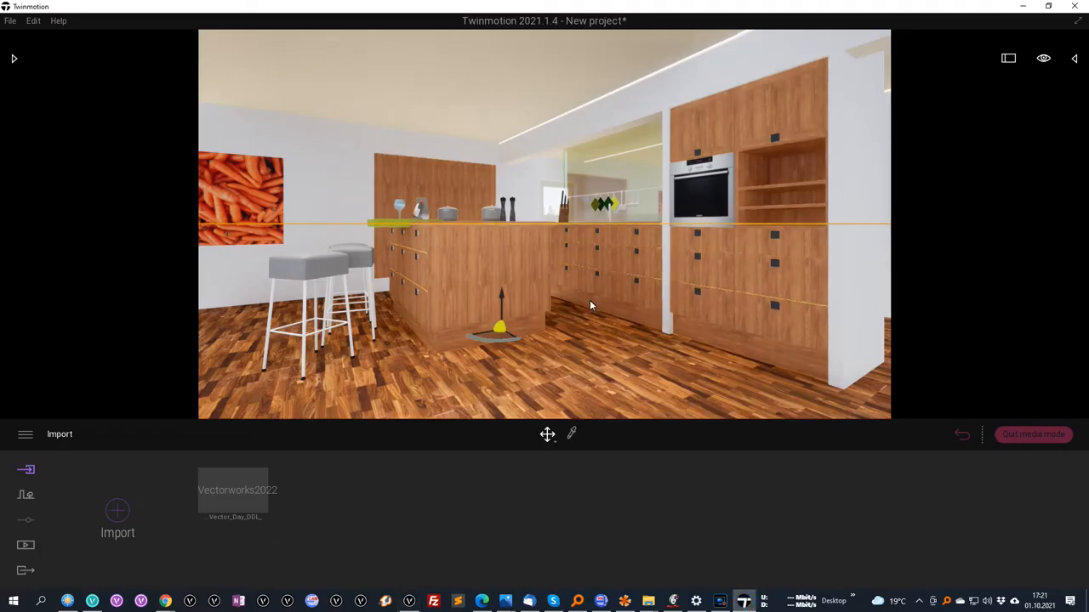
pyautogui.scroll(-4, 590, 302)
pyautogui.scroll(3, 599, 277)
pyautogui.scroll(3, 599, 277)
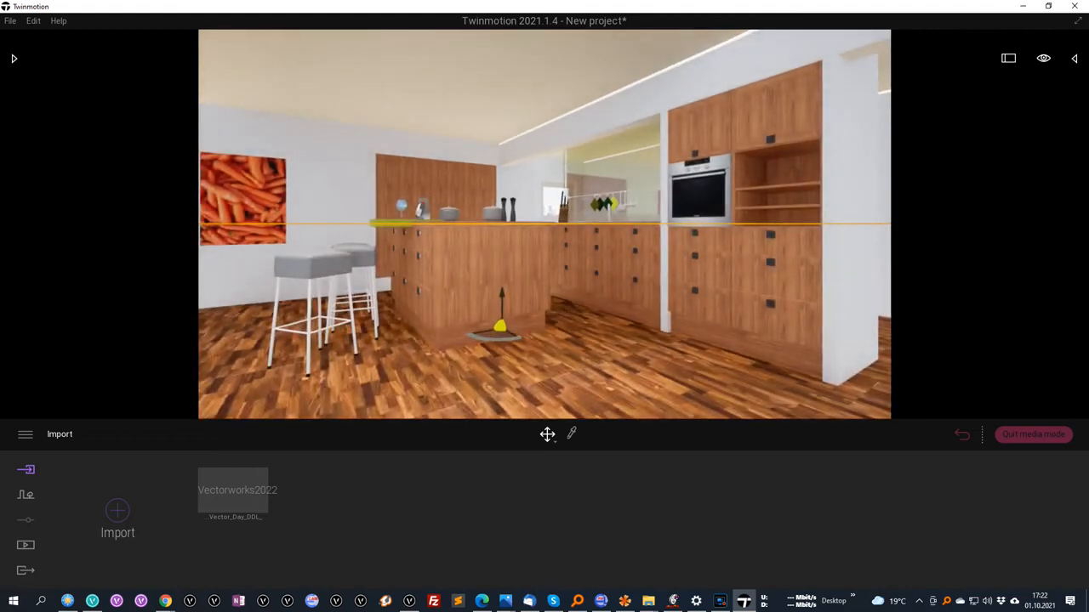
# - Apply the Redcedar 07 G wood material from the Twinmotion library to the kitchen cabinets
pyautogui.click(12, 59)
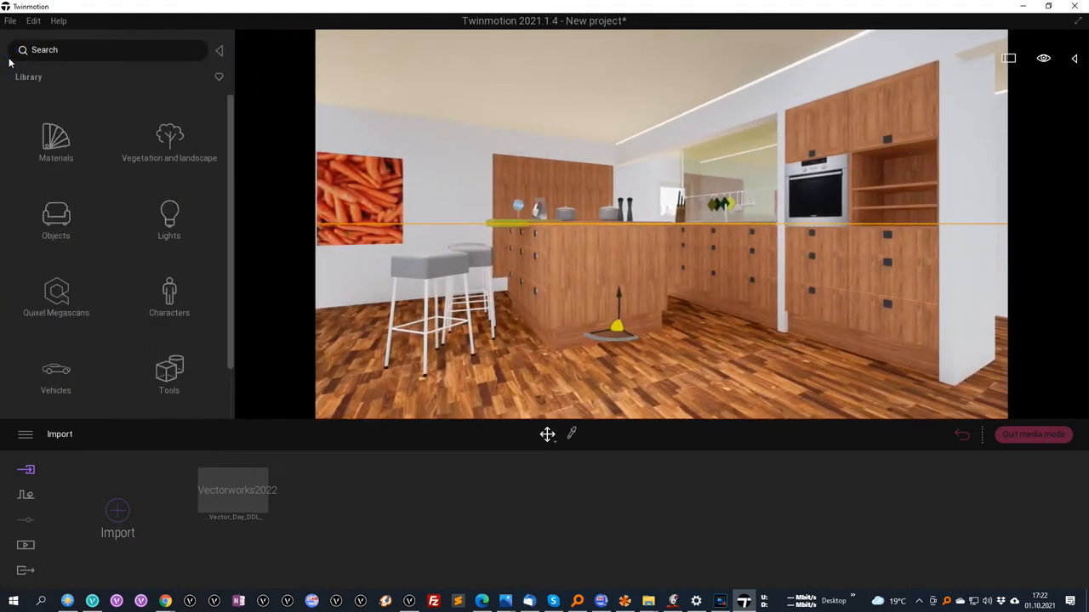
pyautogui.click(49, 141)
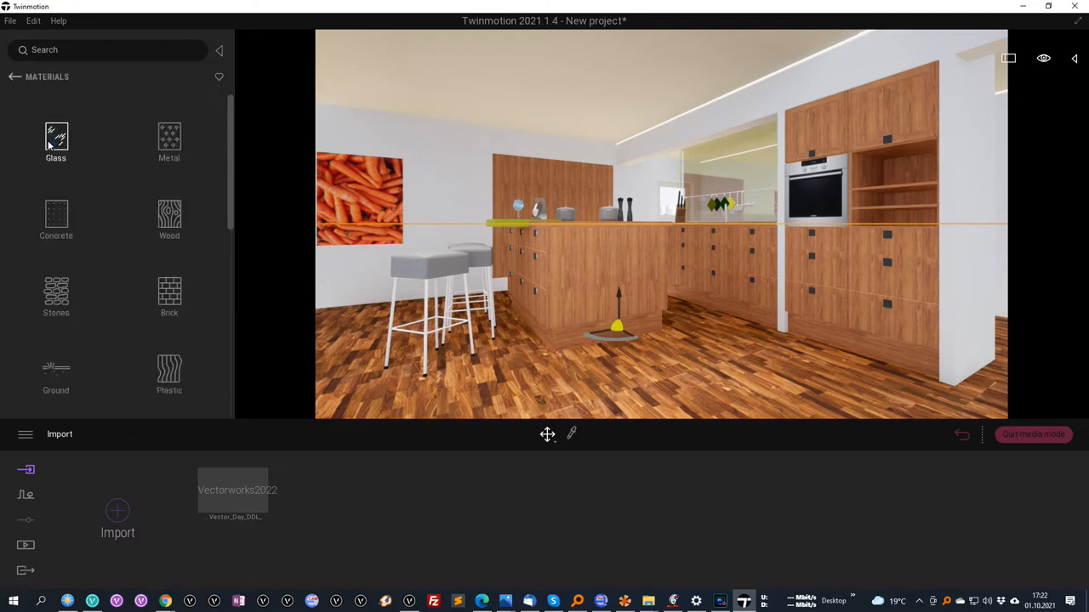
pyautogui.click(179, 225)
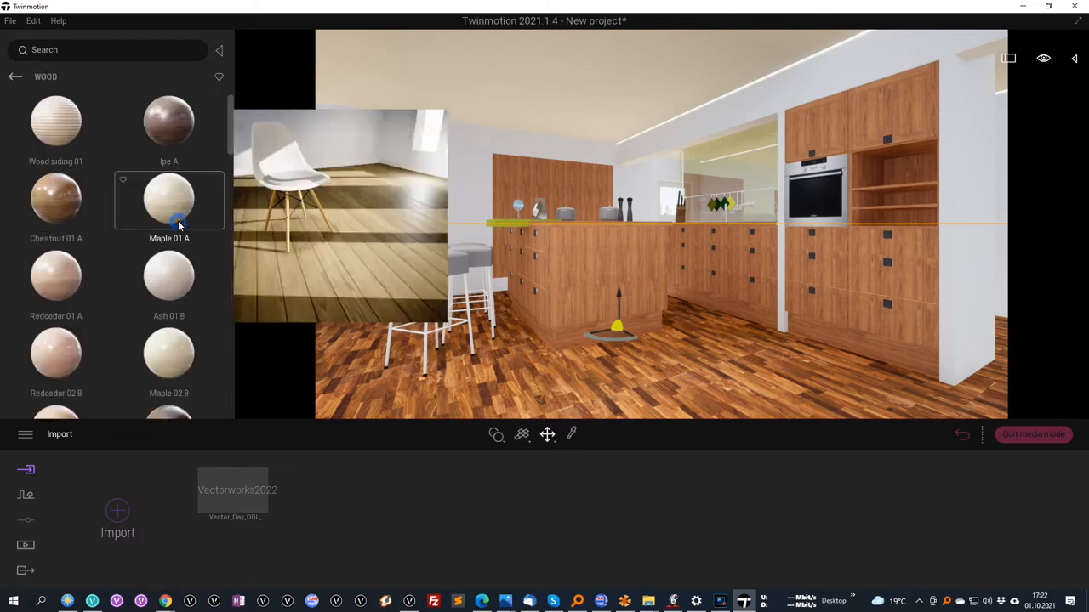
pyautogui.moveTo(231, 128); pyautogui.dragTo(216, 299)
pyautogui.moveTo(174, 263)
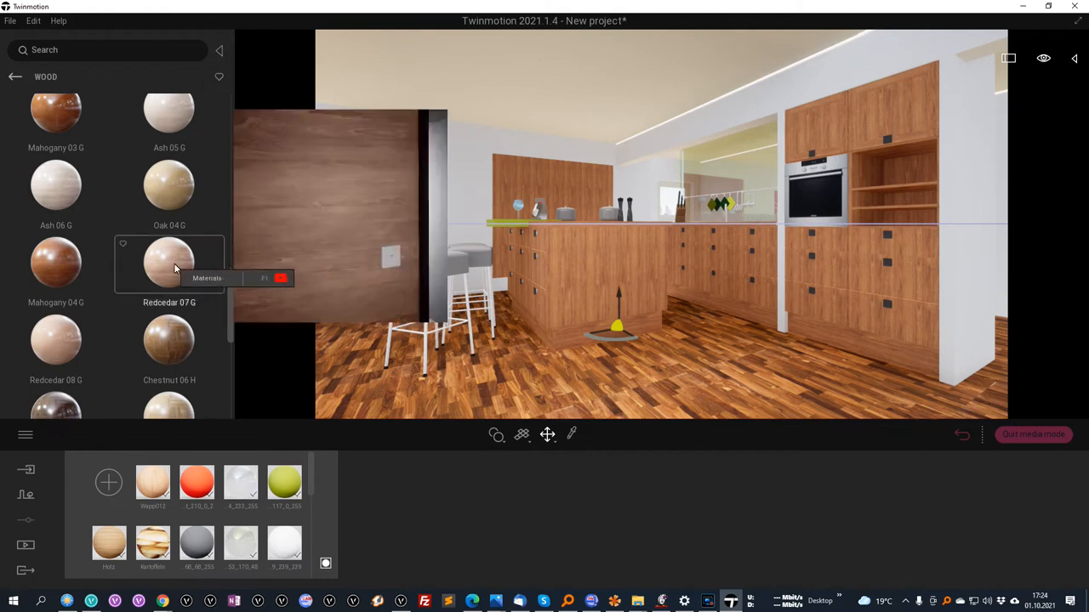
pyautogui.moveTo(174, 263); pyautogui.dragTo(564, 264)
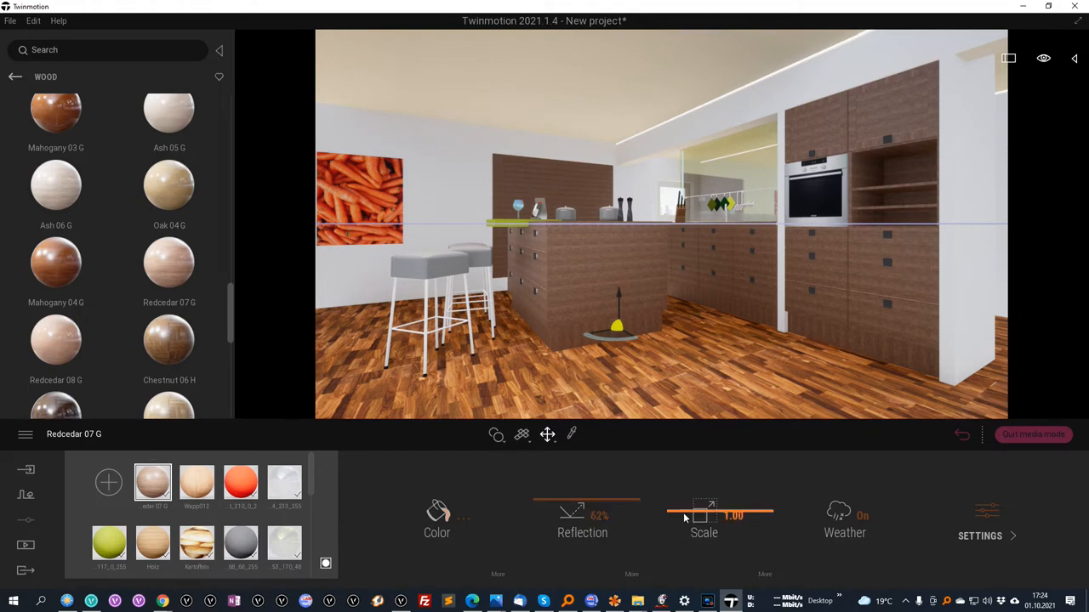
# - Set the Redcedar 07 G material's scale to about 4.2 and its rotation to 90°
pyautogui.moveTo(676, 515); pyautogui.dragTo(670, 500)
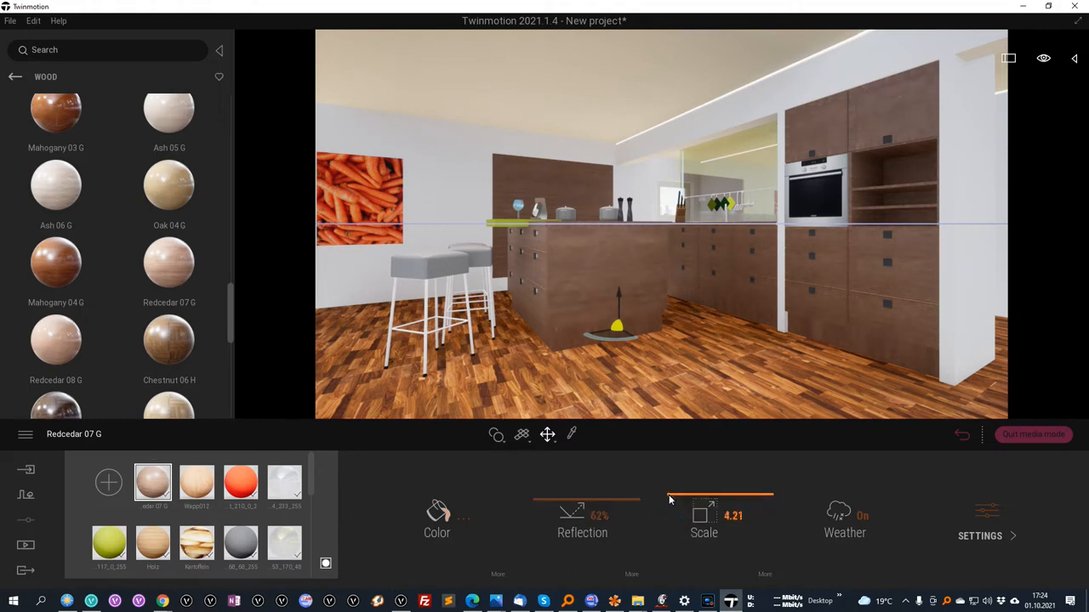
pyautogui.click(764, 574)
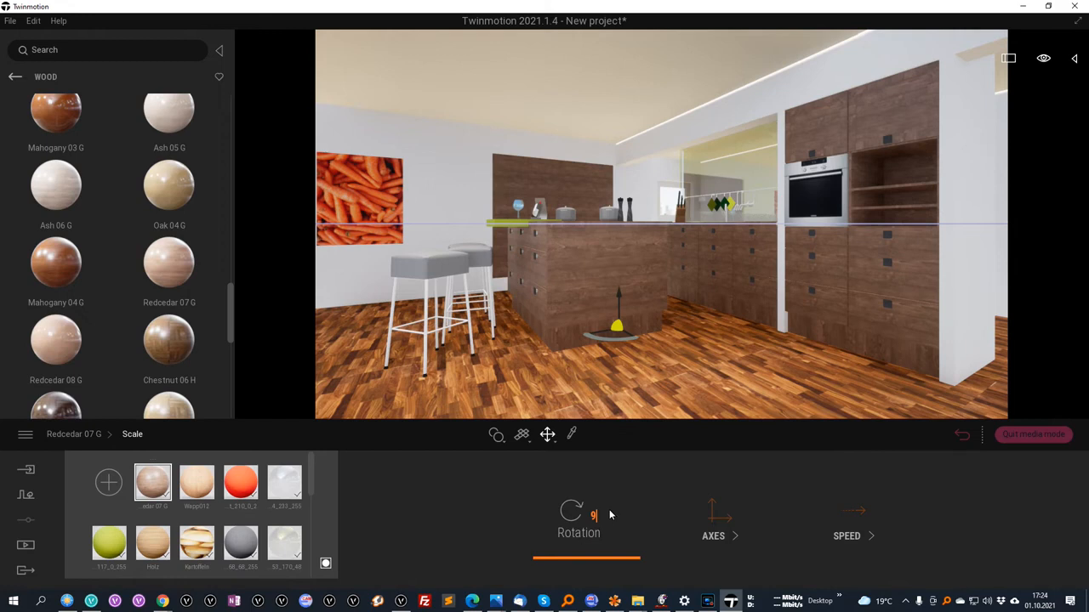
pyautogui.write('0')
pyautogui.press('Return')
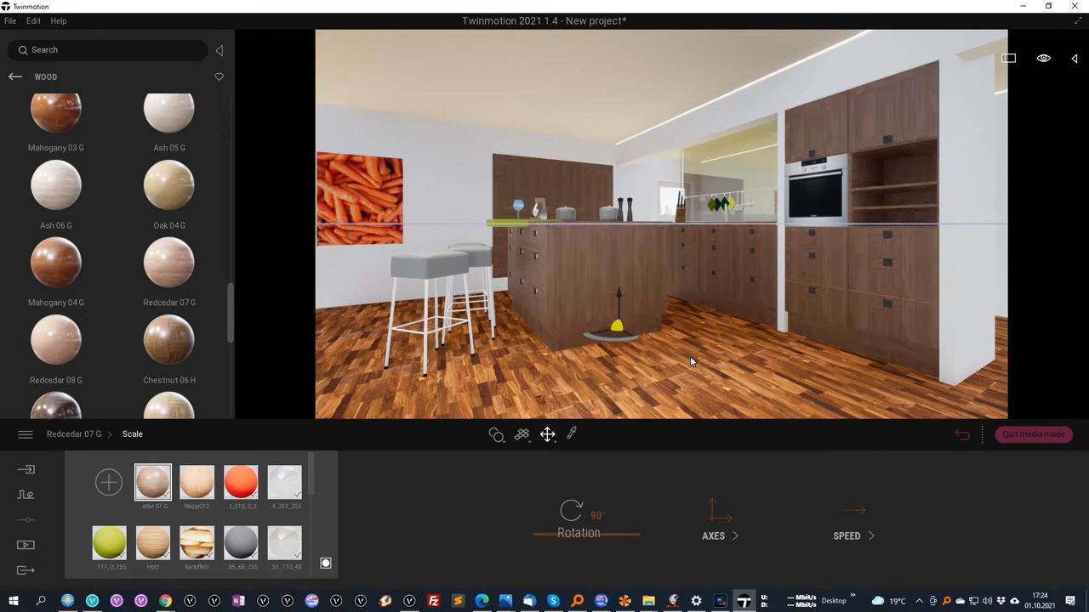
pyautogui.scroll(-3, 691, 357)
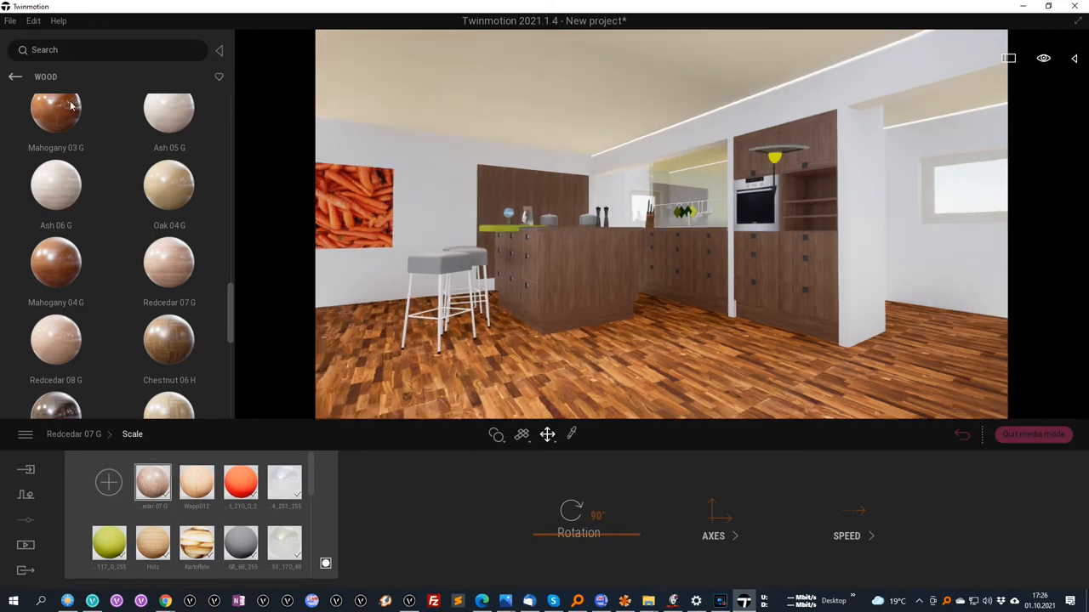
# - Save the Twinmotion scene as "kueche VW-TM" in the Kueche VectorDay folder
pyautogui.click(11, 22)
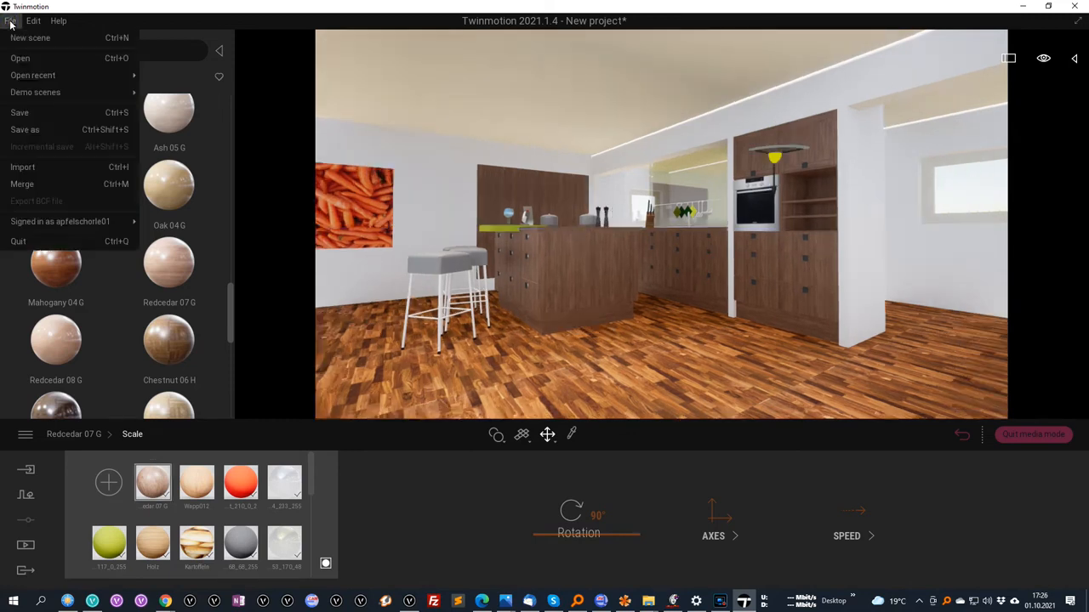
pyautogui.click(26, 130)
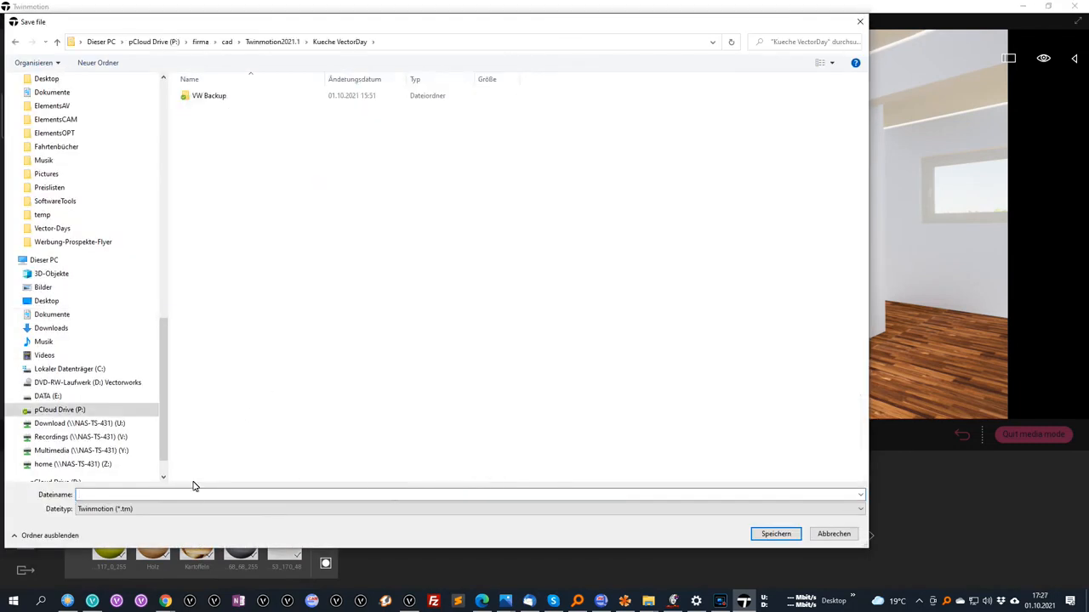
pyautogui.click(192, 495)
pyautogui.write('k')
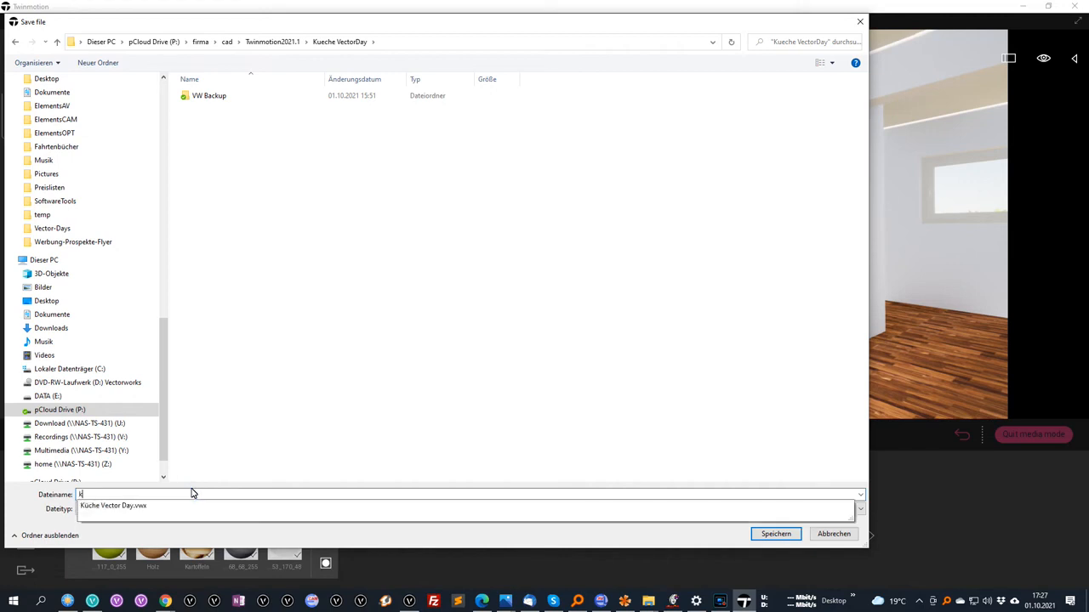
pyautogui.write('ueche')
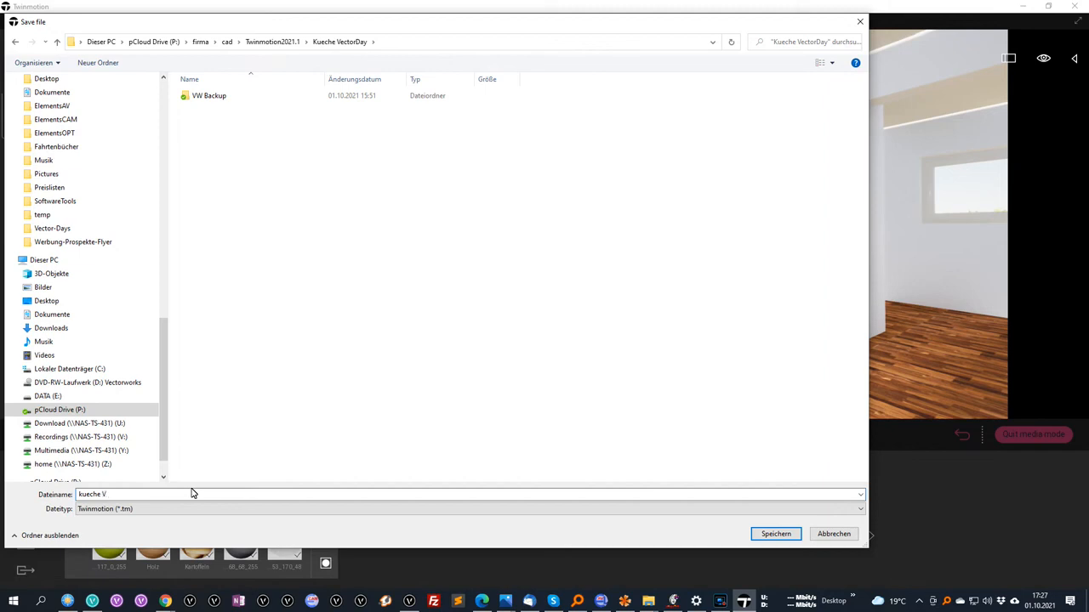
pyautogui.write('VW TM')
pyautogui.press('Return')
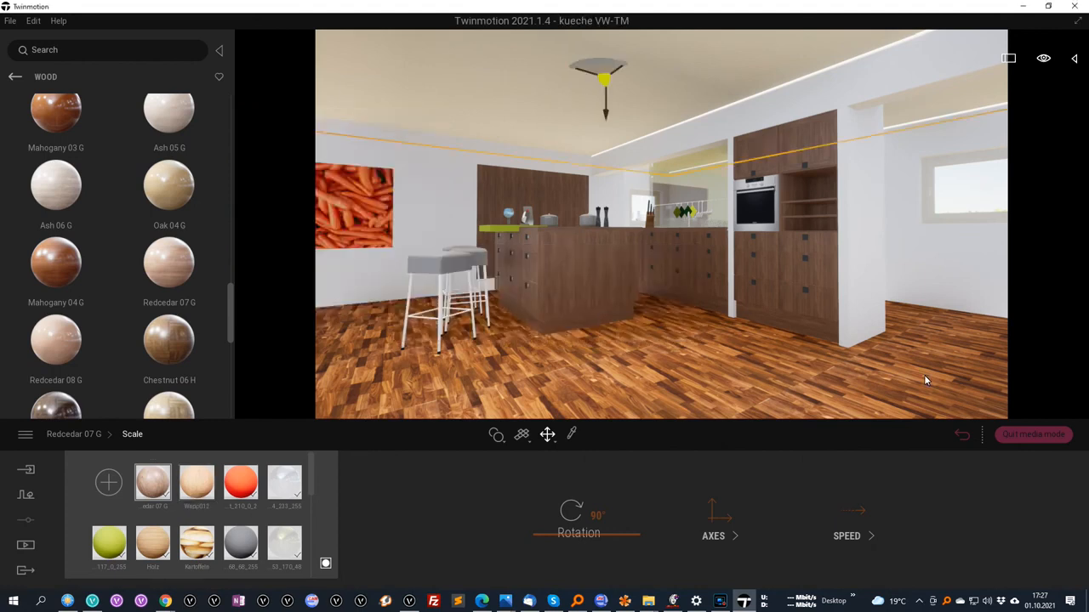
# - Quit media mode, show the navigation bar and push the scene to the cloud
pyautogui.click(1029, 435)
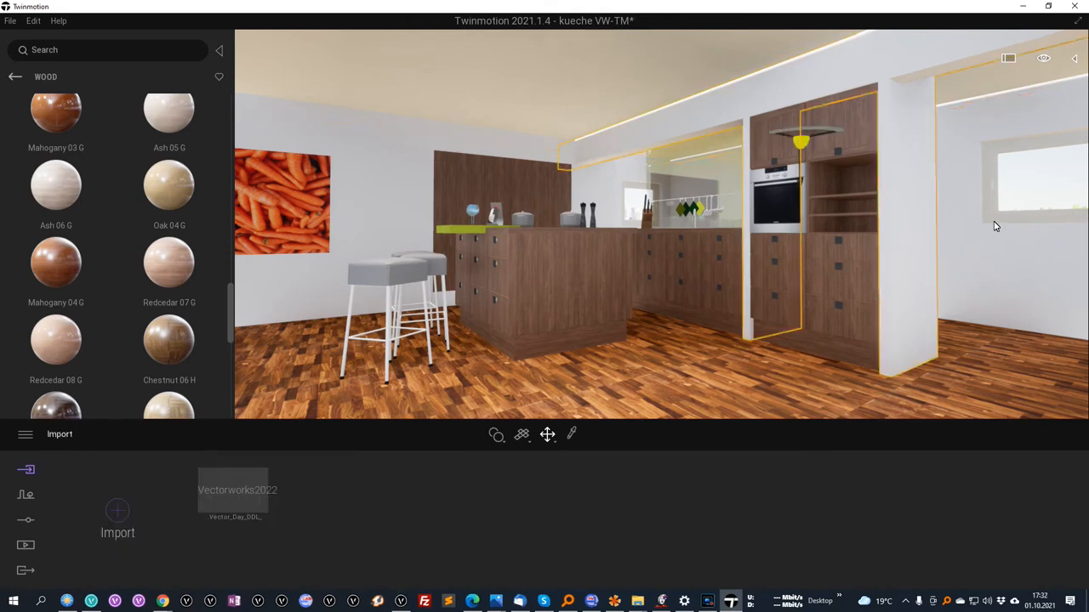
pyautogui.click(1044, 59)
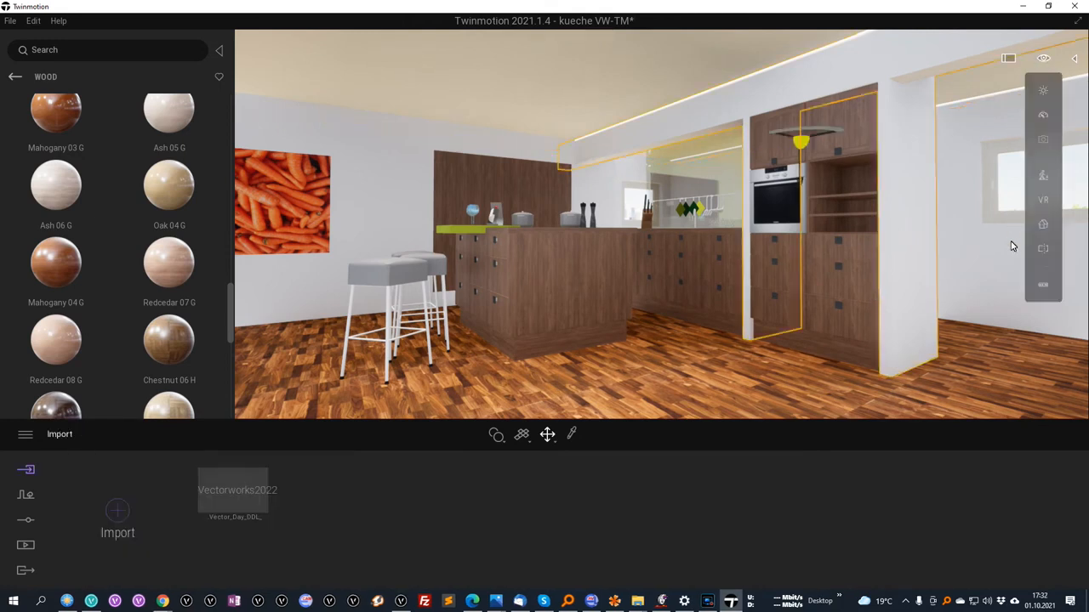
pyautogui.click(1045, 287)
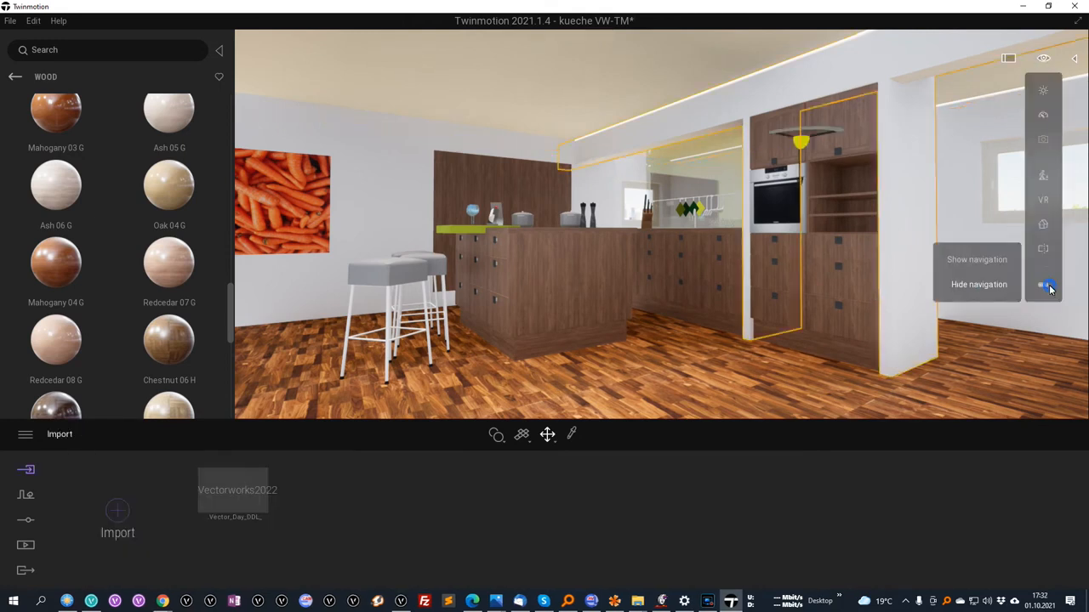
pyautogui.click(970, 260)
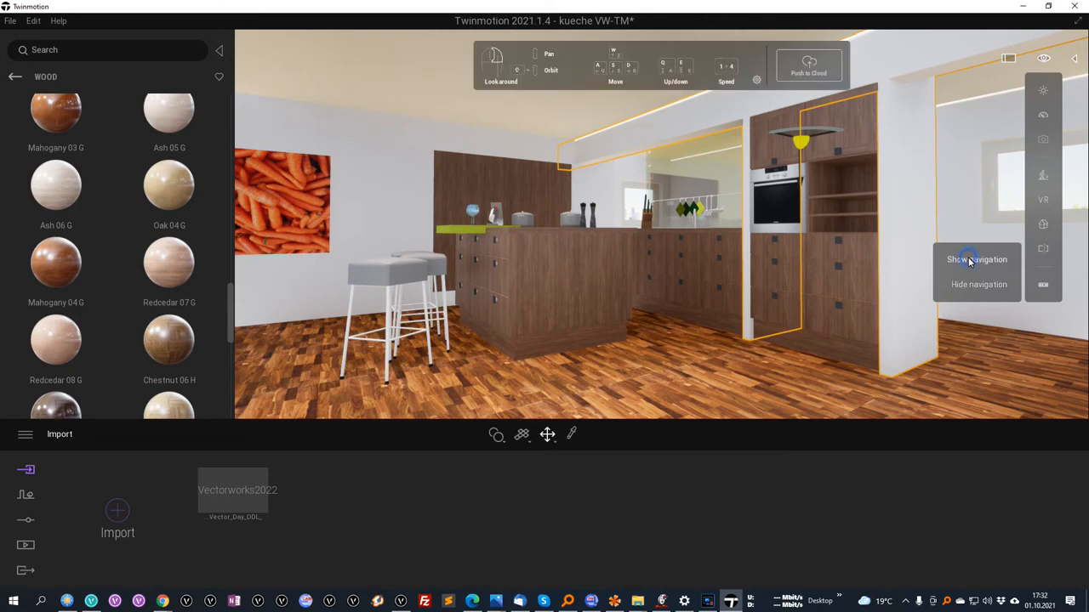
pyautogui.click(807, 62)
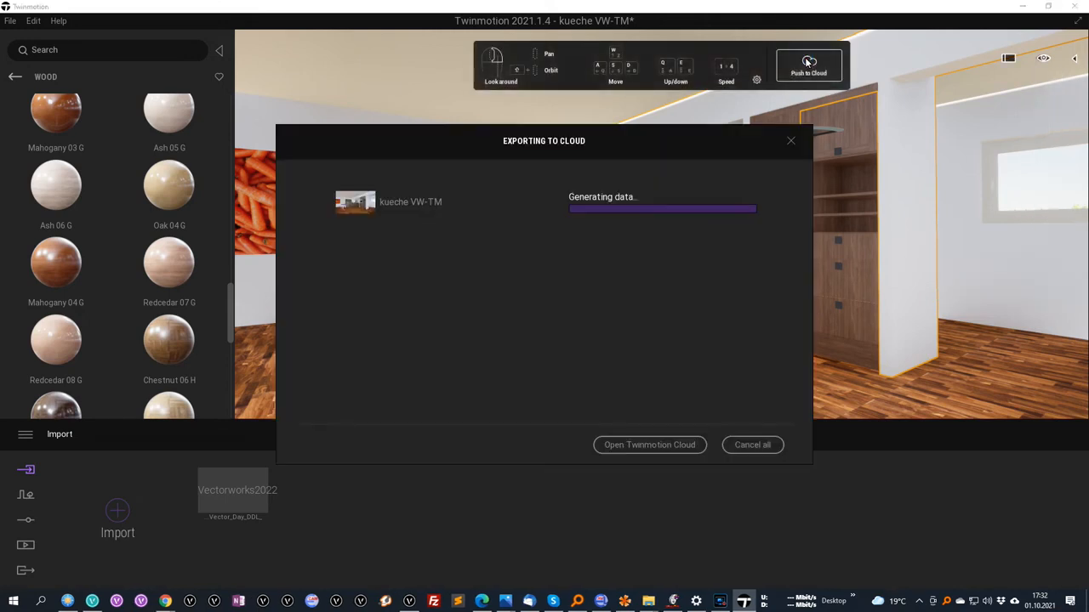
# - Open Twinmotion Cloud in the browser and look around the kitchen in the kueche VW-TM presentation
pyautogui.click(670, 441)
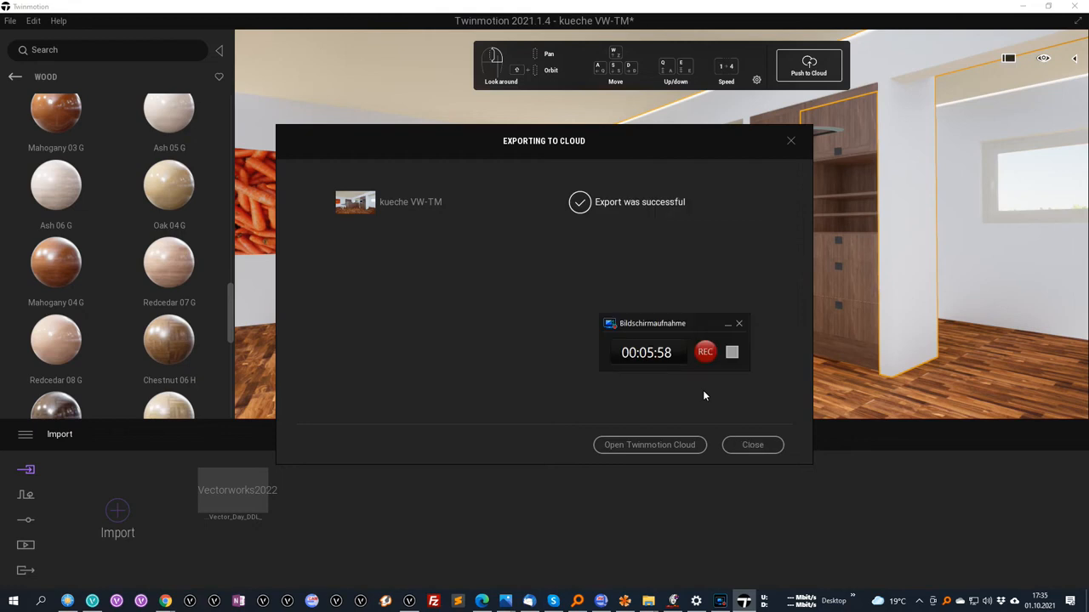
pyautogui.click(665, 447)
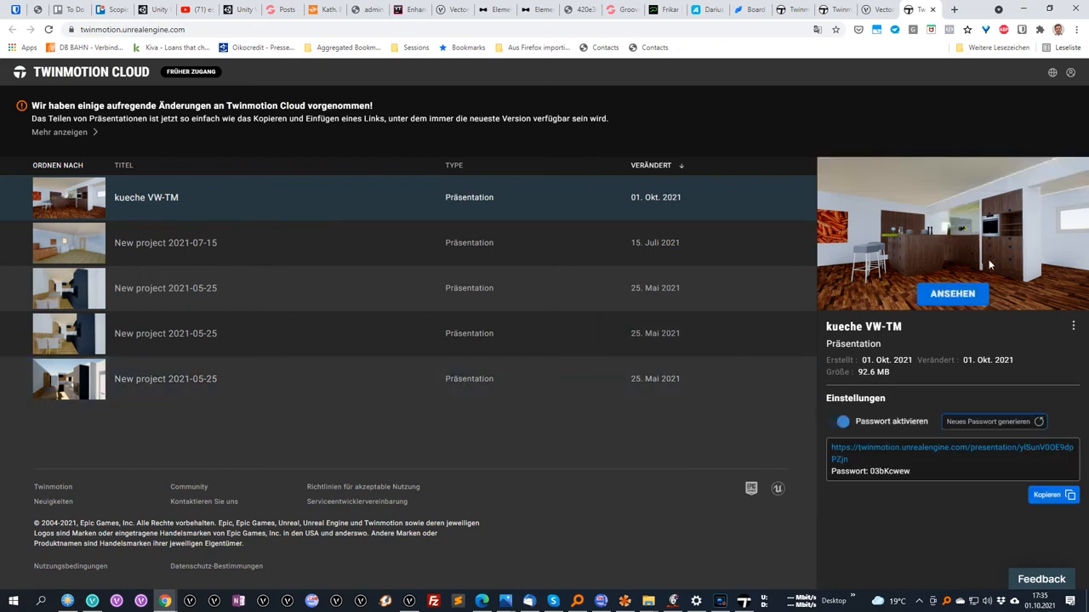
pyautogui.click(953, 294)
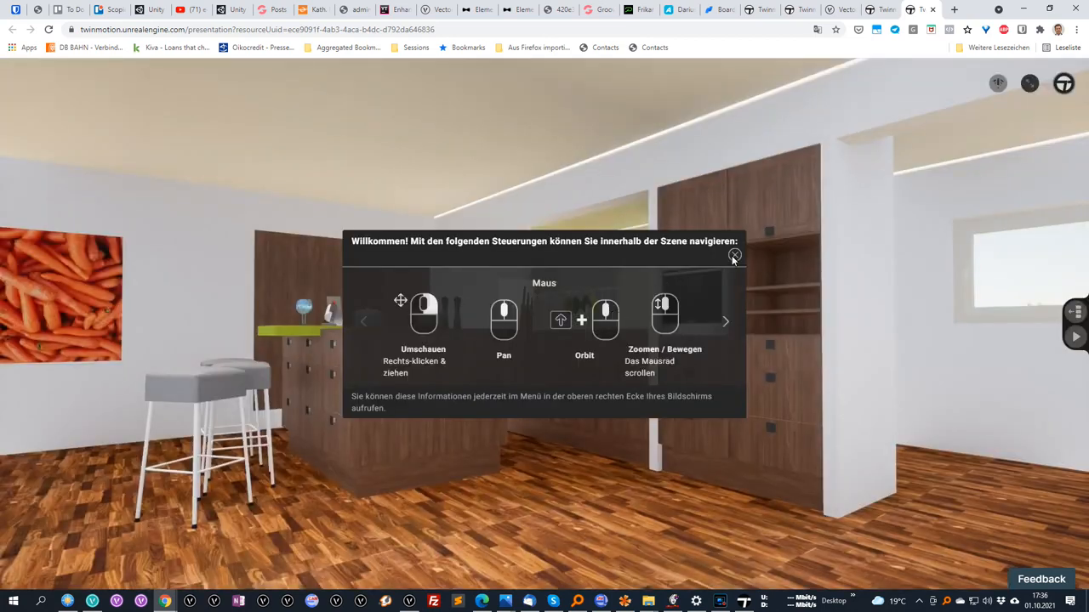
pyautogui.click(734, 256)
pyautogui.scroll(-5, 577, 290)
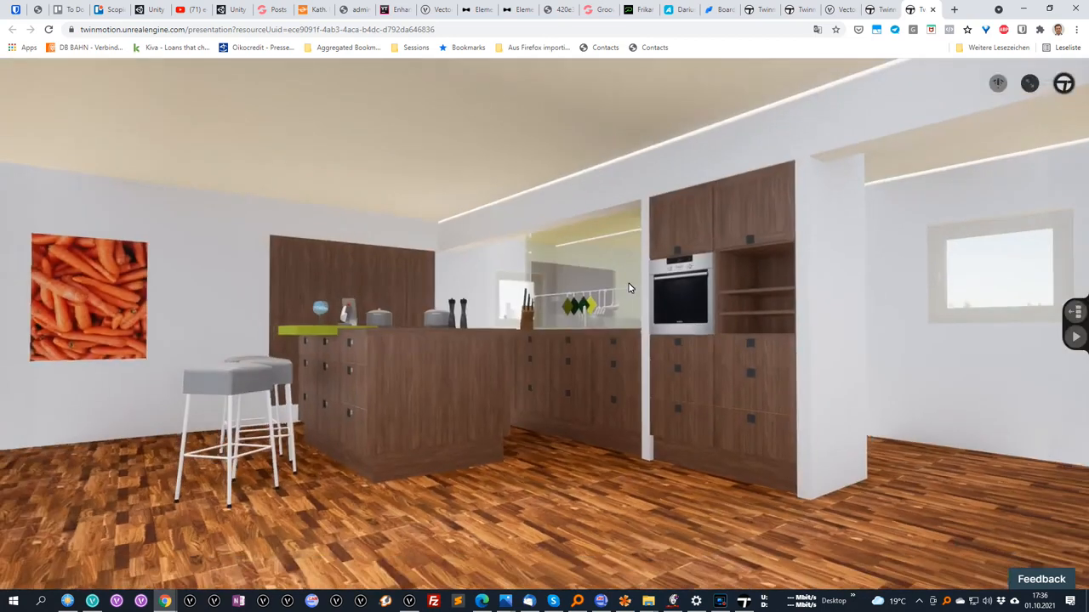
pyautogui.scroll(5, 576, 290)
pyautogui.moveTo(577, 290); pyautogui.dragTo(182, 316)
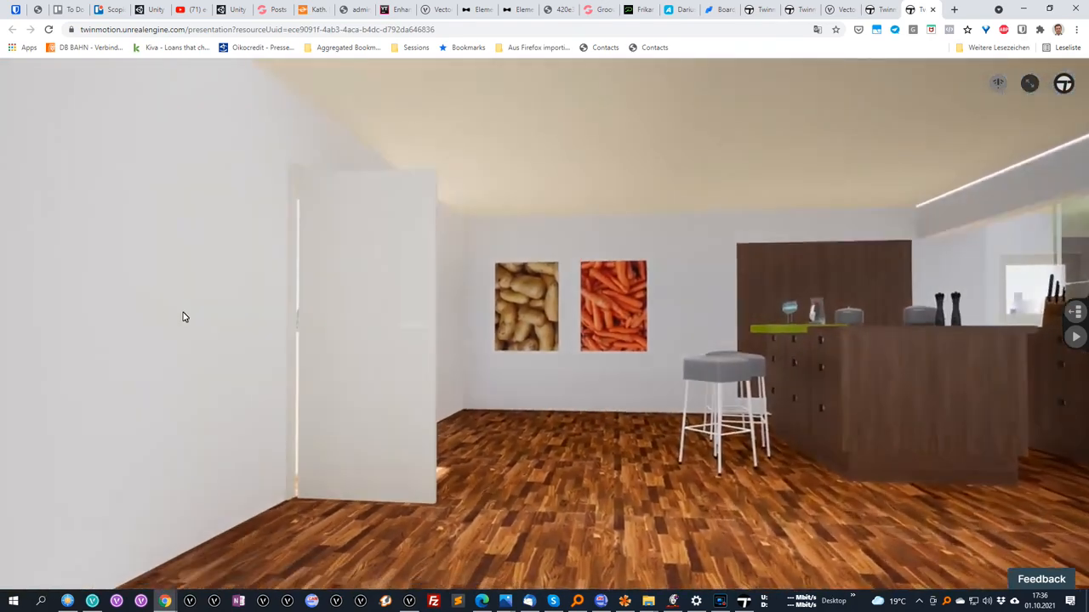
# - Tour the kitchen interior from the open door past the island and oven wall to the bar stools
pyautogui.scroll(3, 363, 317)
pyautogui.scroll(-3, 362, 317)
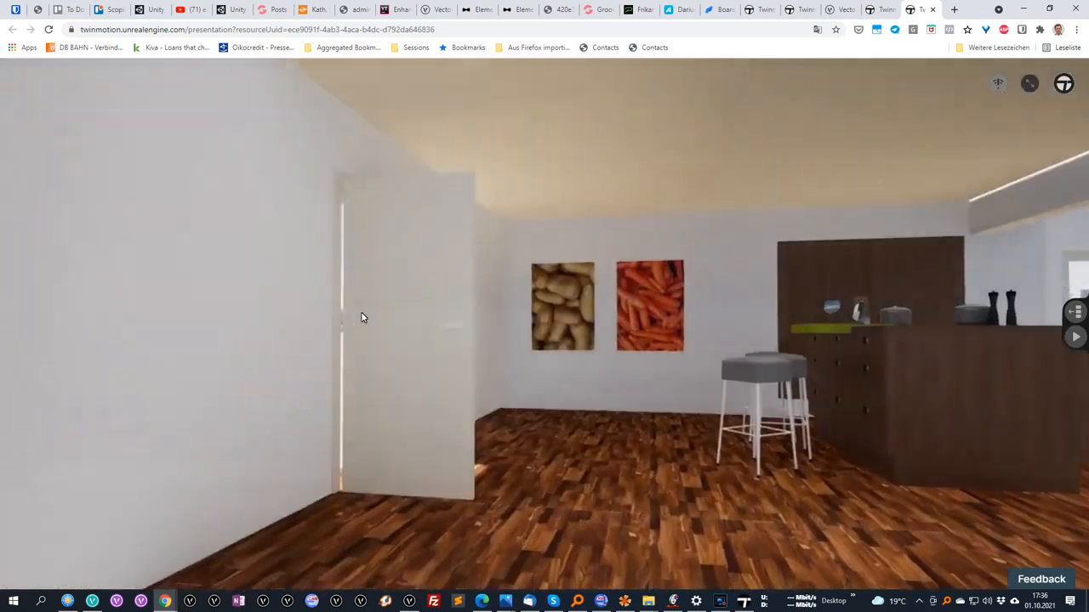
pyautogui.moveTo(513, 365); pyautogui.dragTo(946, 370)
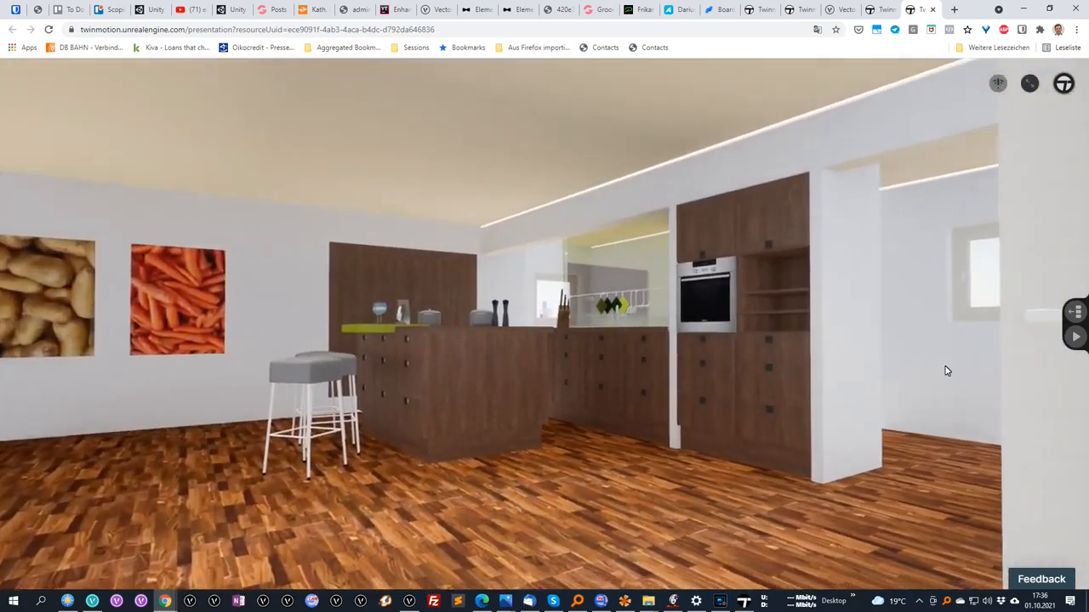
pyautogui.scroll(3, 607, 413)
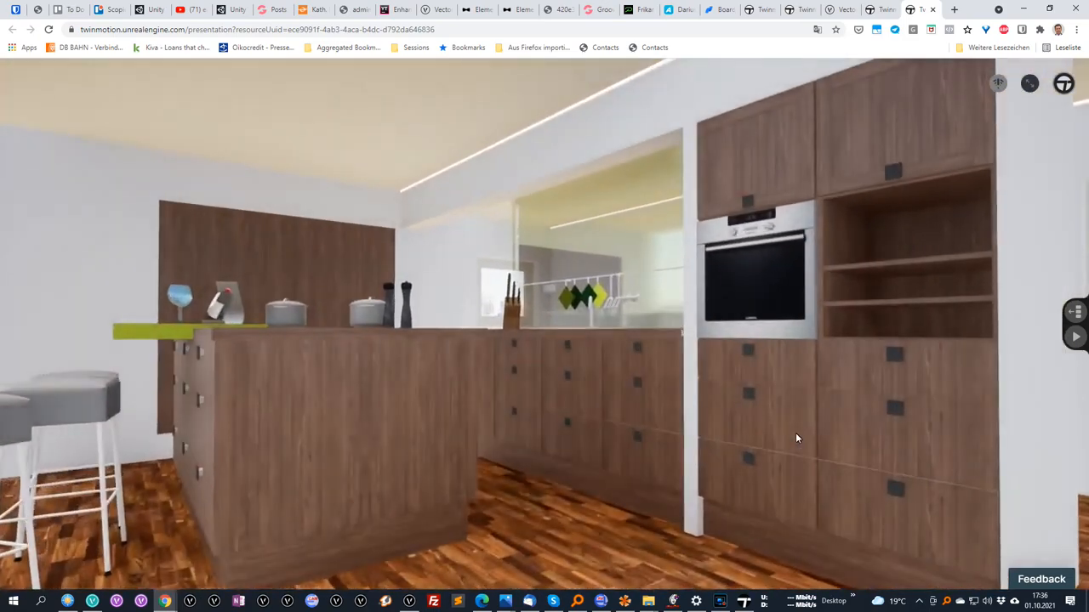
pyautogui.moveTo(695, 448); pyautogui.dragTo(970, 429)
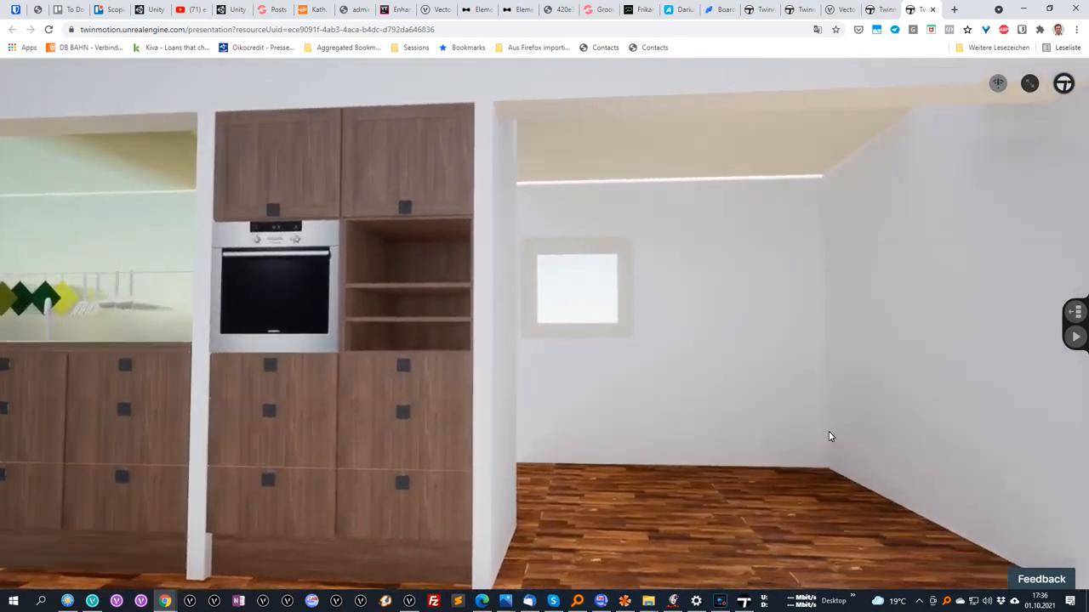
pyautogui.scroll(-2, 765, 436)
pyautogui.press('s')
pyautogui.press('a')
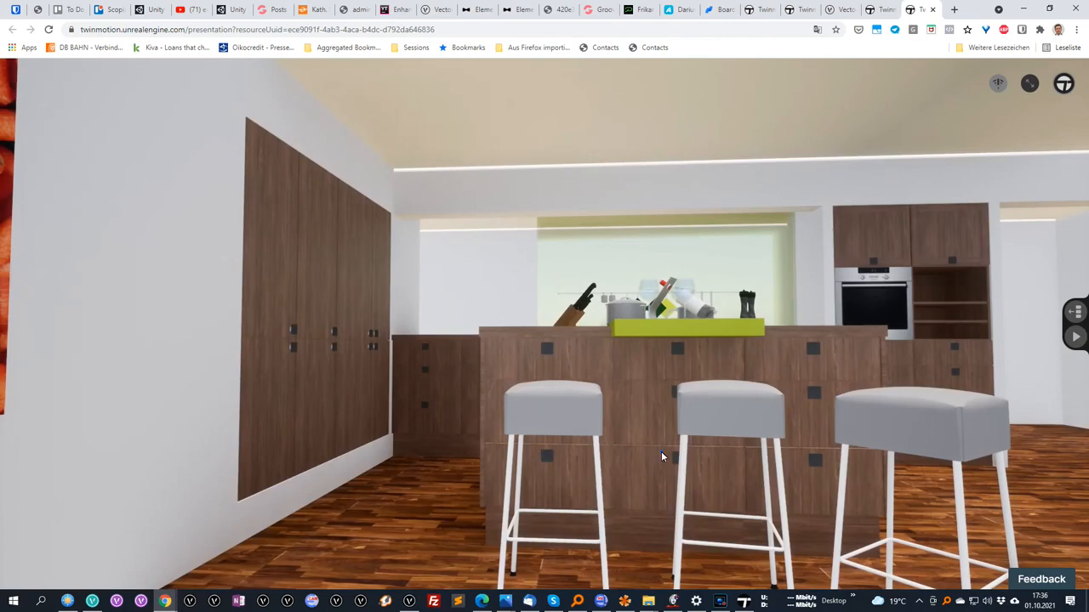
# - Move out through the exterior wall, view the kitchen through the open doorway, and return inside facing the bar stools and island
pyautogui.moveTo(726, 433); pyautogui.dragTo(588, 484)
pyautogui.scroll(-5, 604, 464)
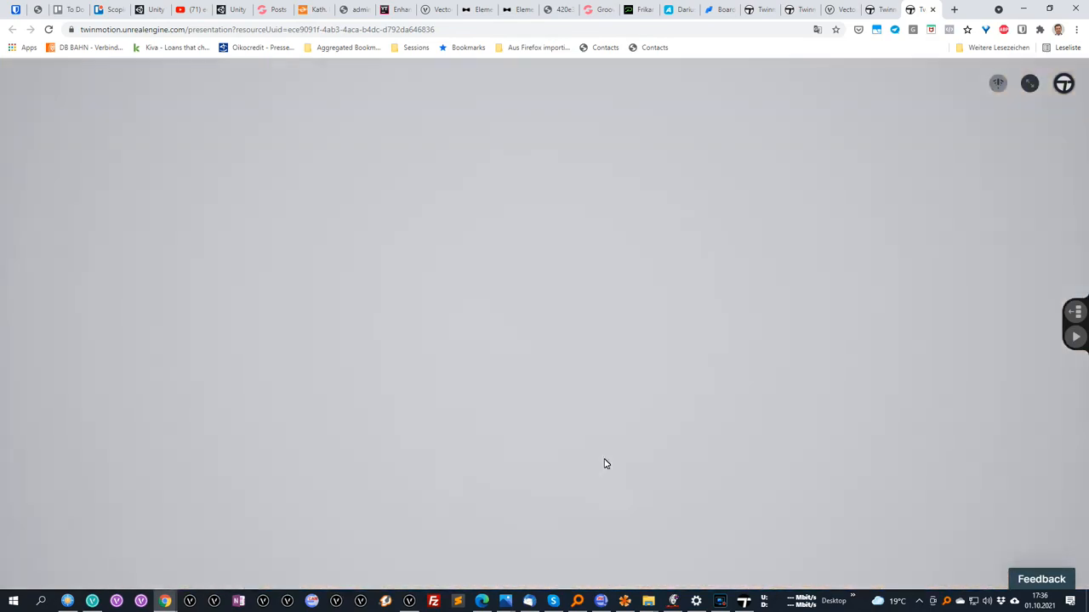
pyautogui.scroll(5, 603, 463)
pyautogui.scroll(-5, 604, 463)
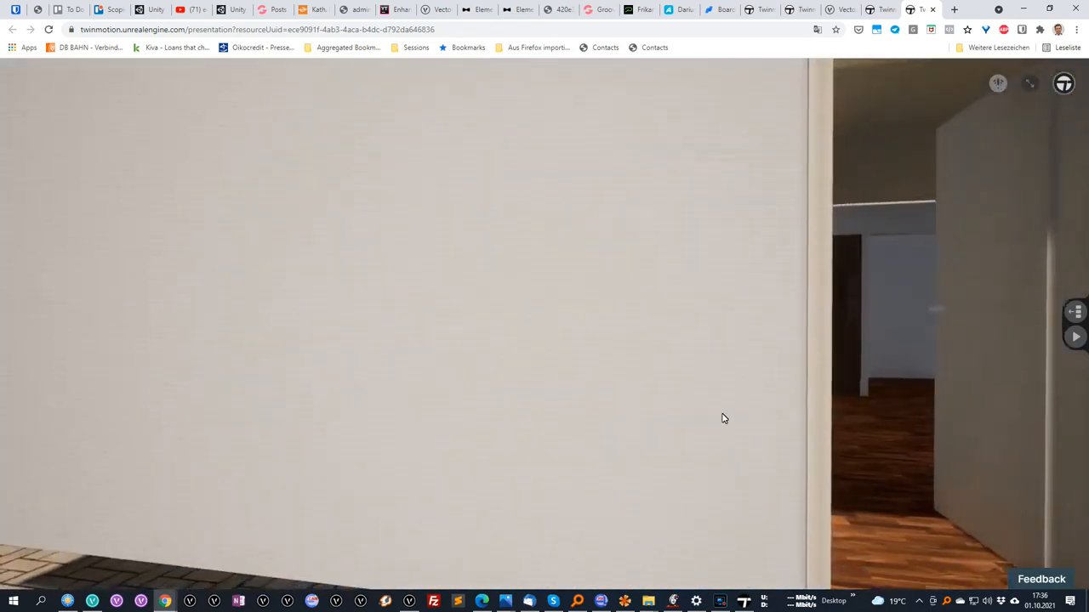
pyautogui.scroll(-3, 754, 413)
pyautogui.scroll(3, 915, 352)
pyautogui.moveTo(904, 353); pyautogui.dragTo(595, 366)
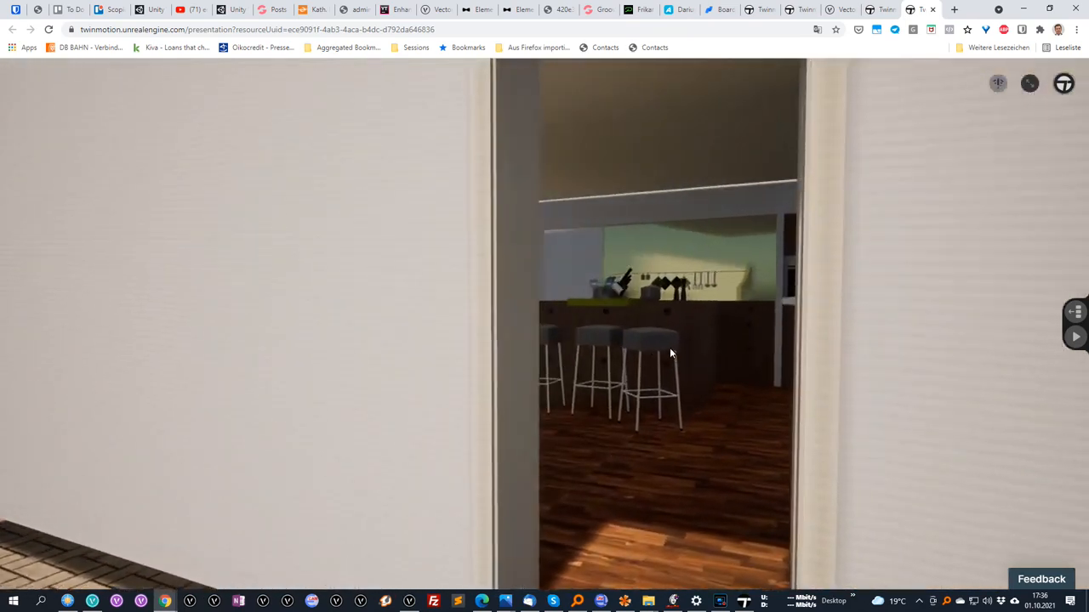
pyautogui.scroll(5, 669, 353)
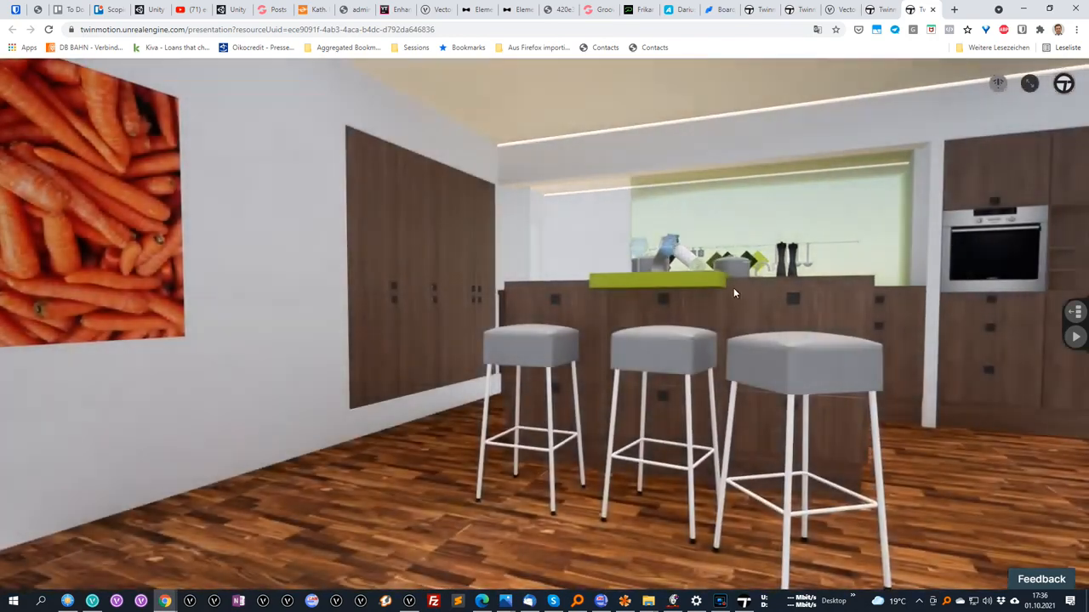
pyautogui.moveTo(733, 290); pyautogui.dragTo(940, 257)
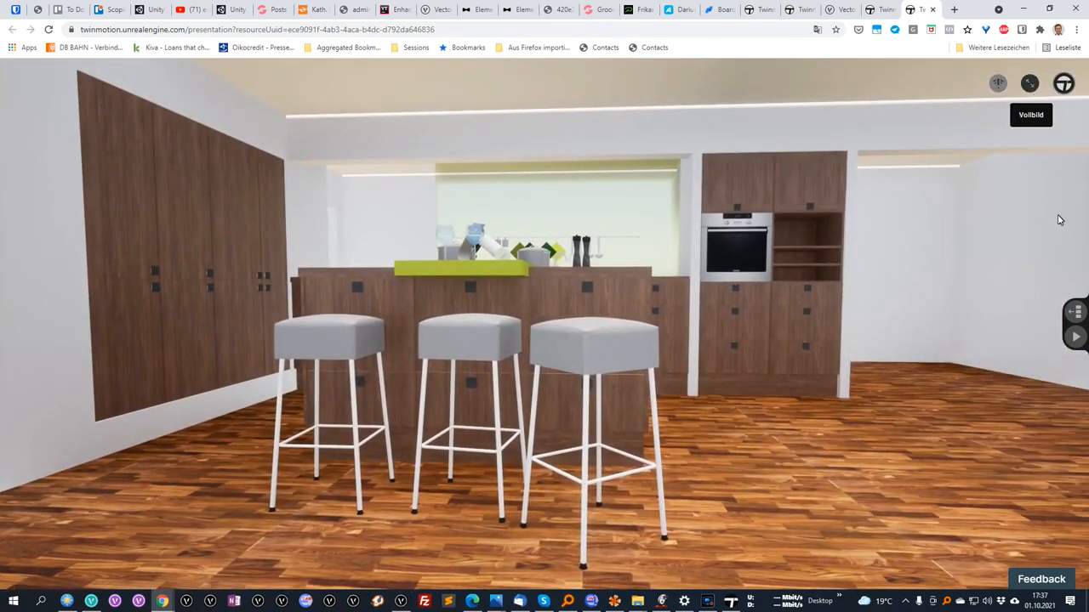
# - Play the presentation and show its media strip with the kueche VW-TM view
pyautogui.click(1075, 337)
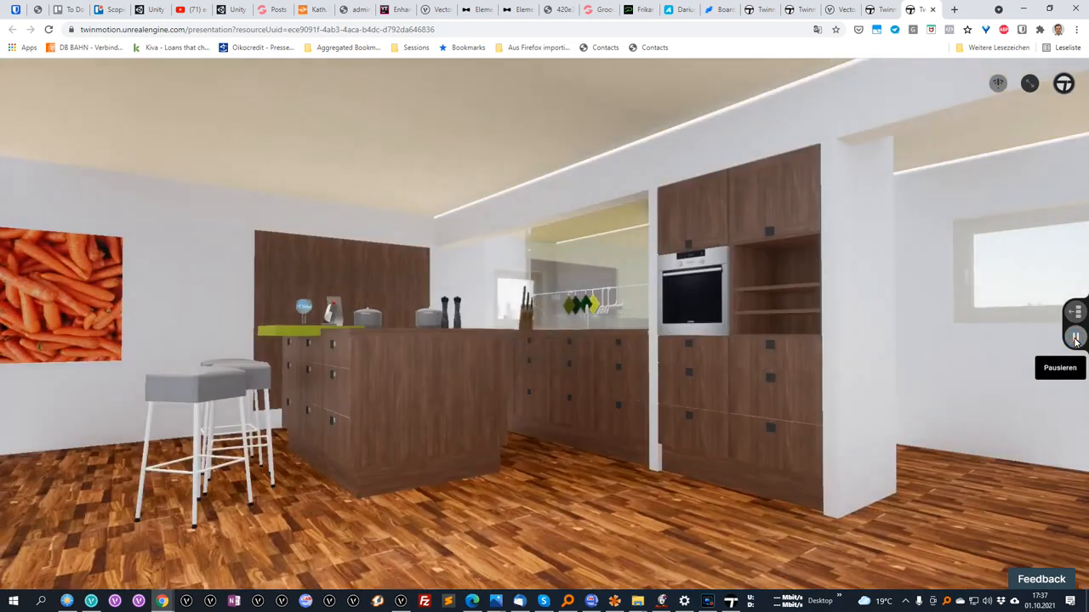
pyautogui.click(1075, 313)
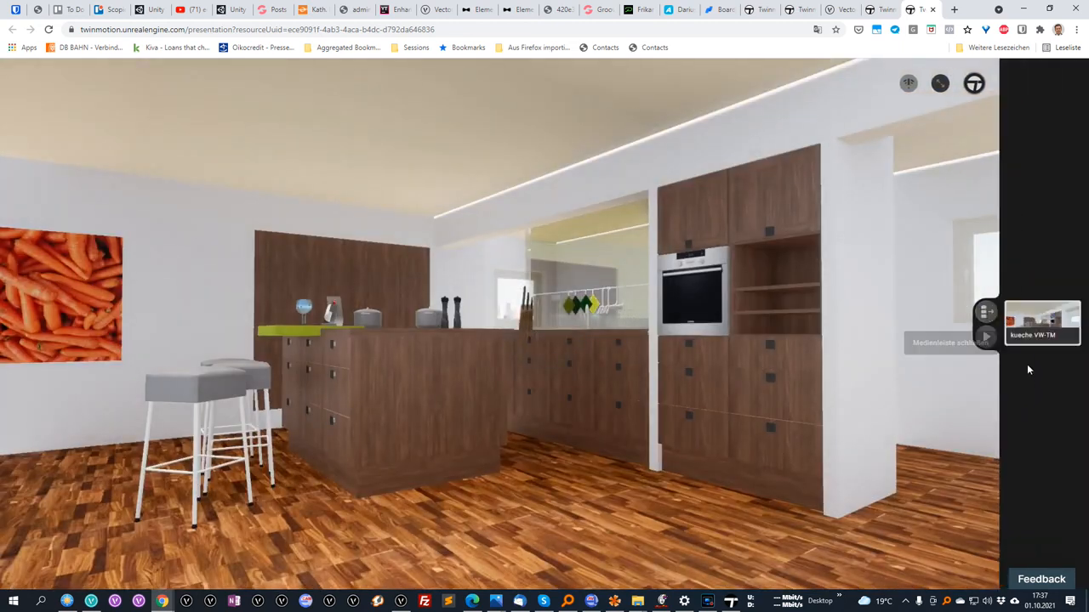
# - Show the presentation settings, try 09:50 AM as the time of day, and set it to 08:01 PM
pyautogui.click(974, 83)
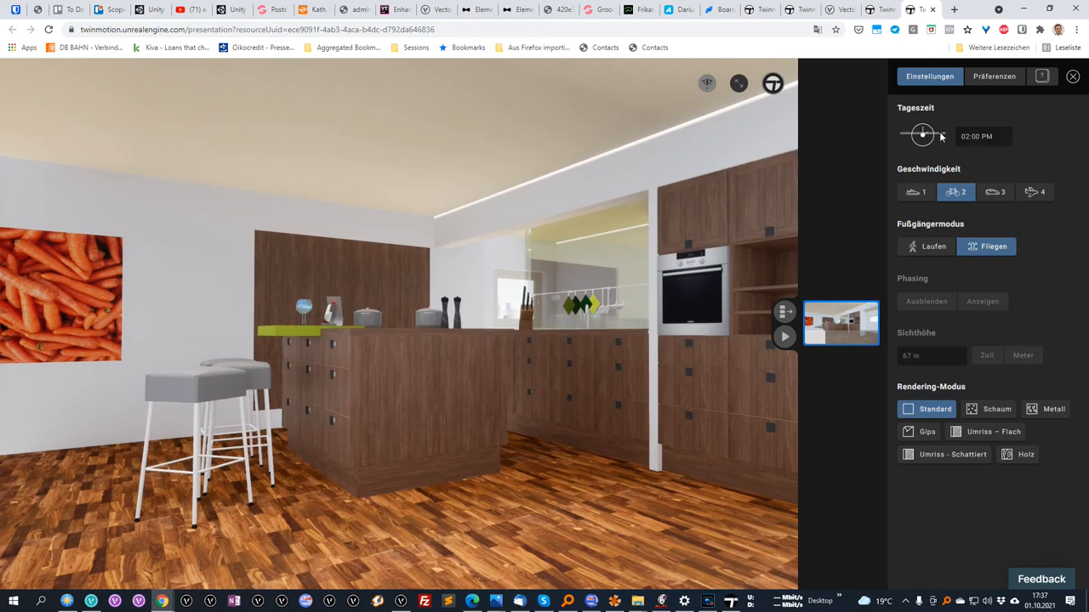
pyautogui.moveTo(941, 135); pyautogui.dragTo(944, 140)
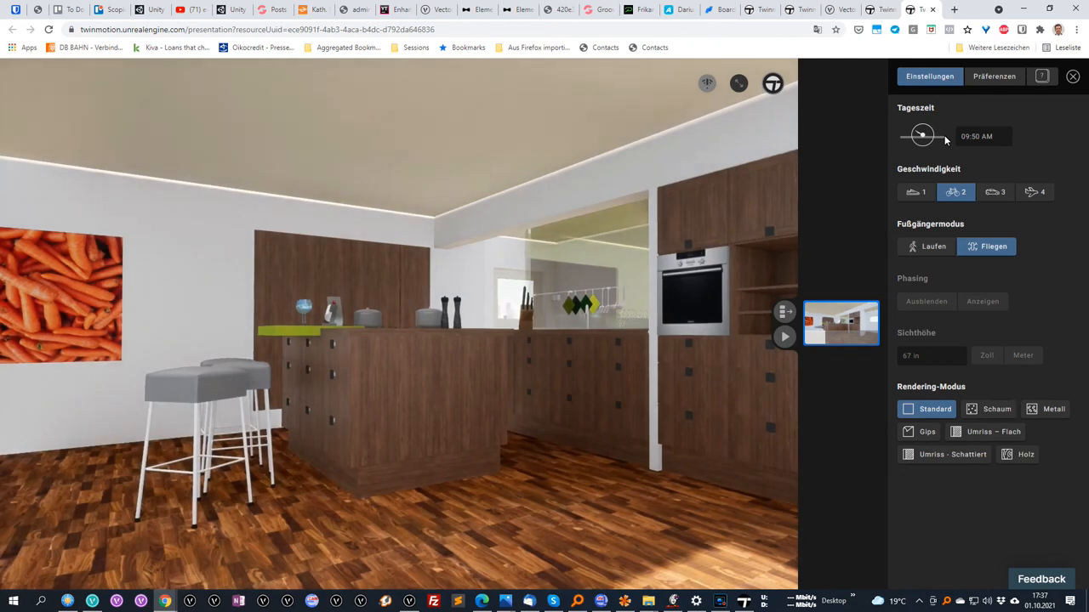
pyautogui.moveTo(944, 140); pyautogui.dragTo(940, 130)
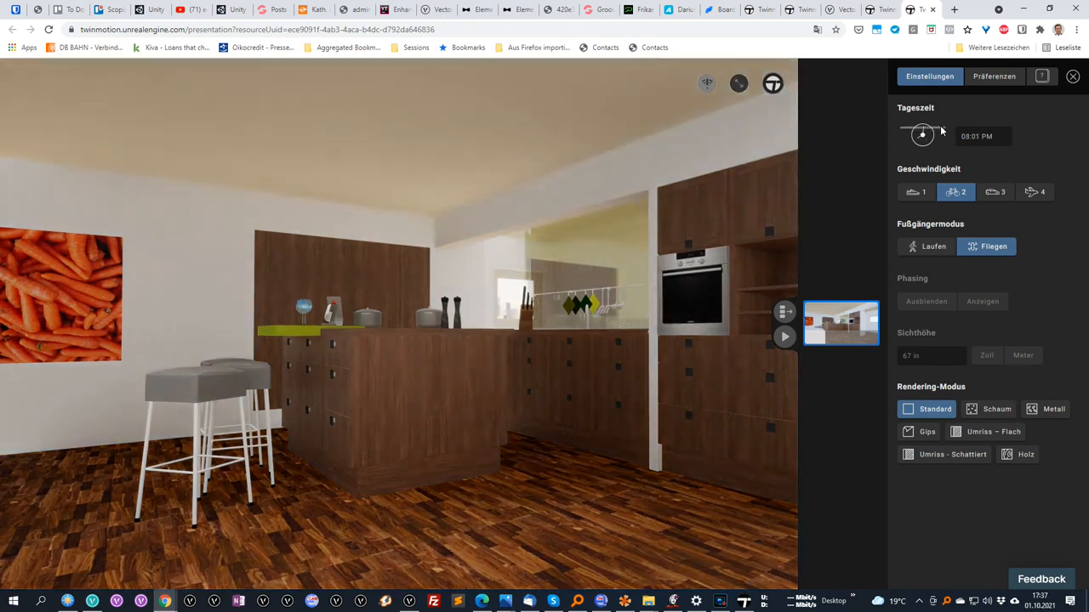